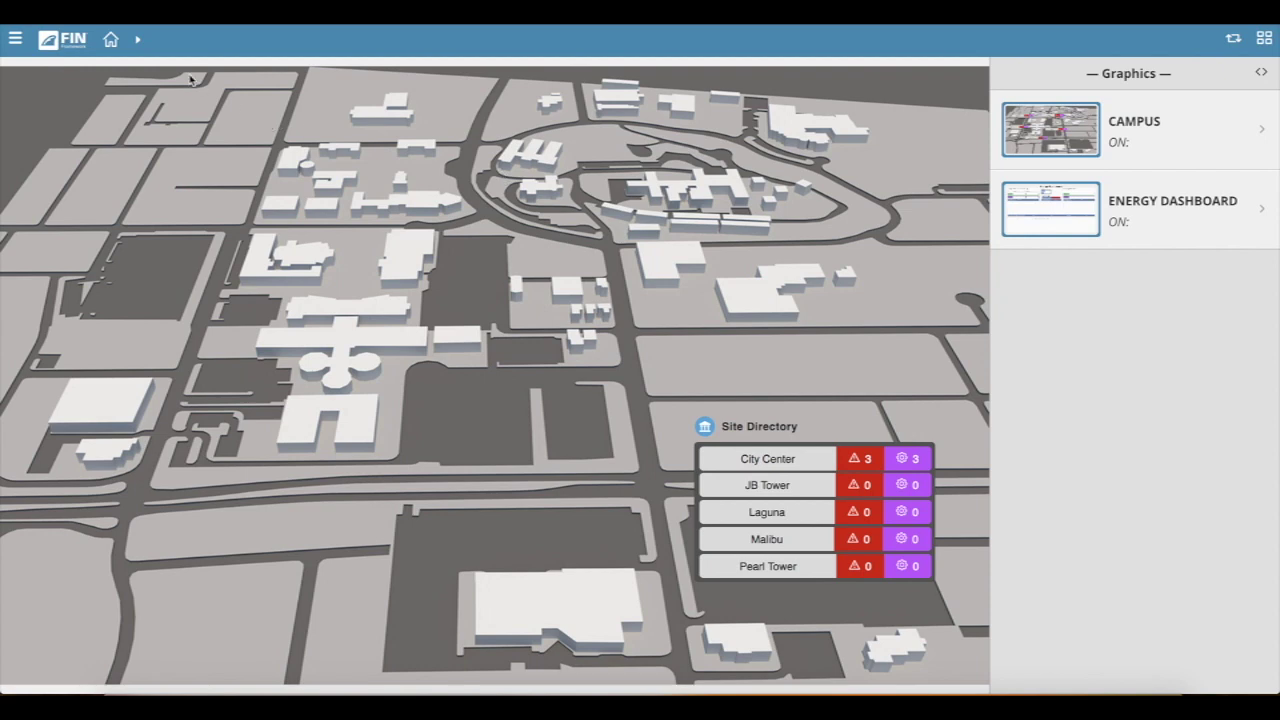
# Use the breadcrumbs to reach City Center › Floor 1 › Vav-01 (Cafe Lounge).
pyautogui.click(140, 41)
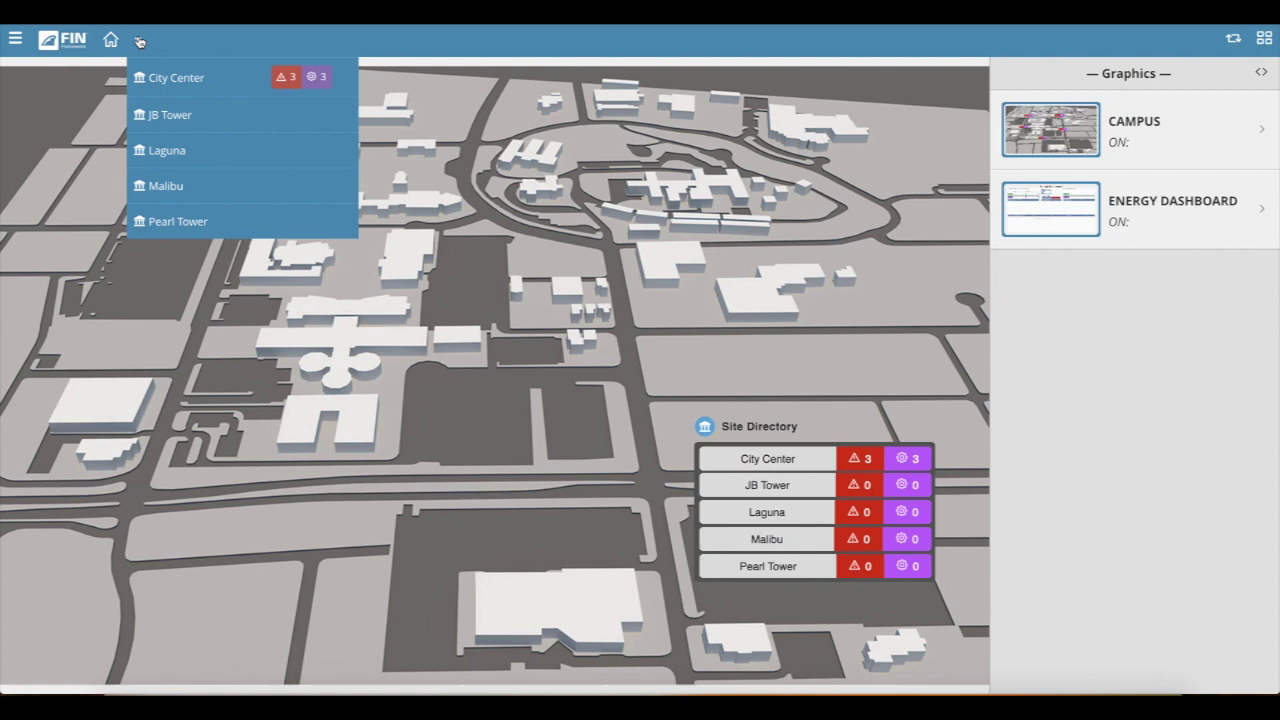
pyautogui.click(174, 84)
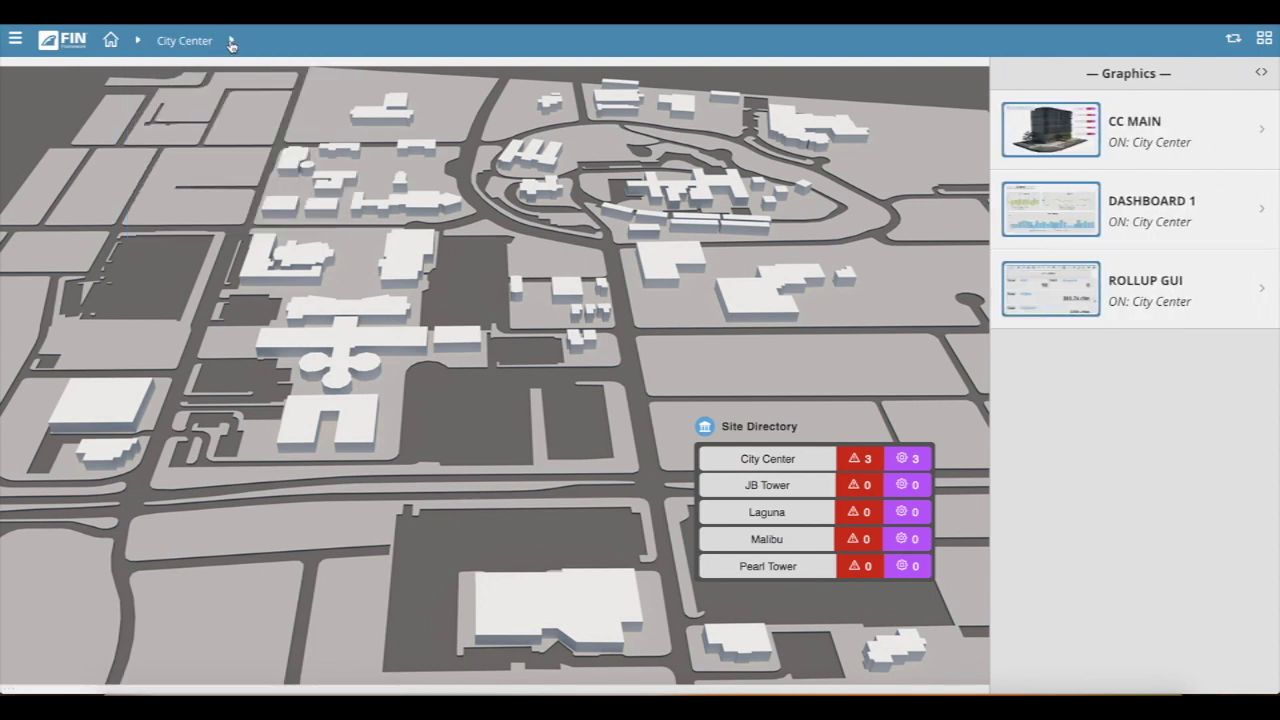
pyautogui.click(230, 45)
pyautogui.click(265, 89)
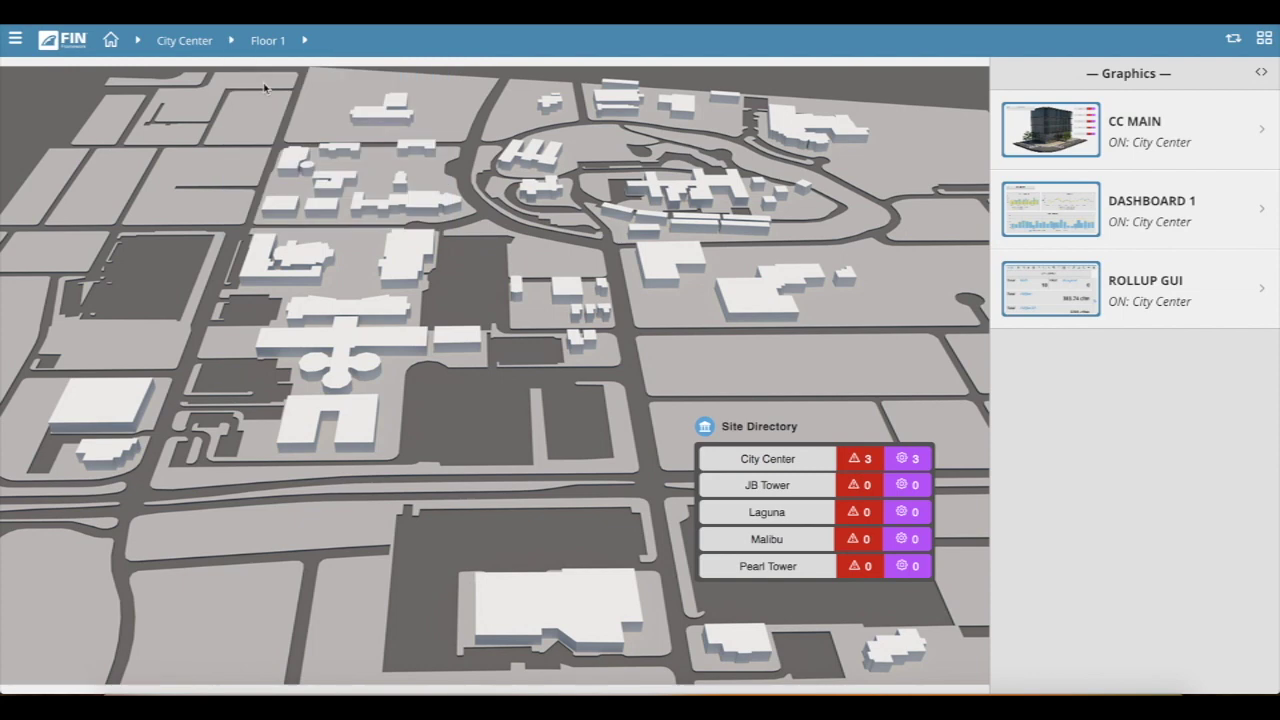
pyautogui.click(305, 40)
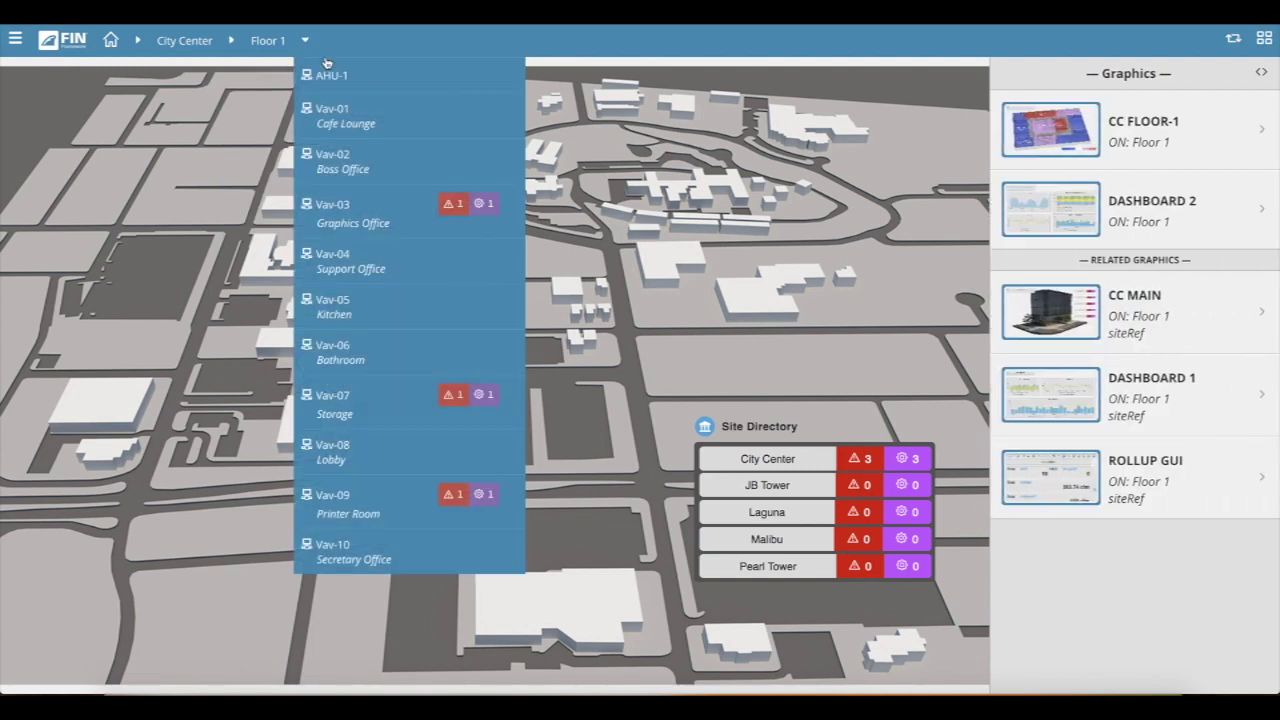
pyautogui.click(359, 113)
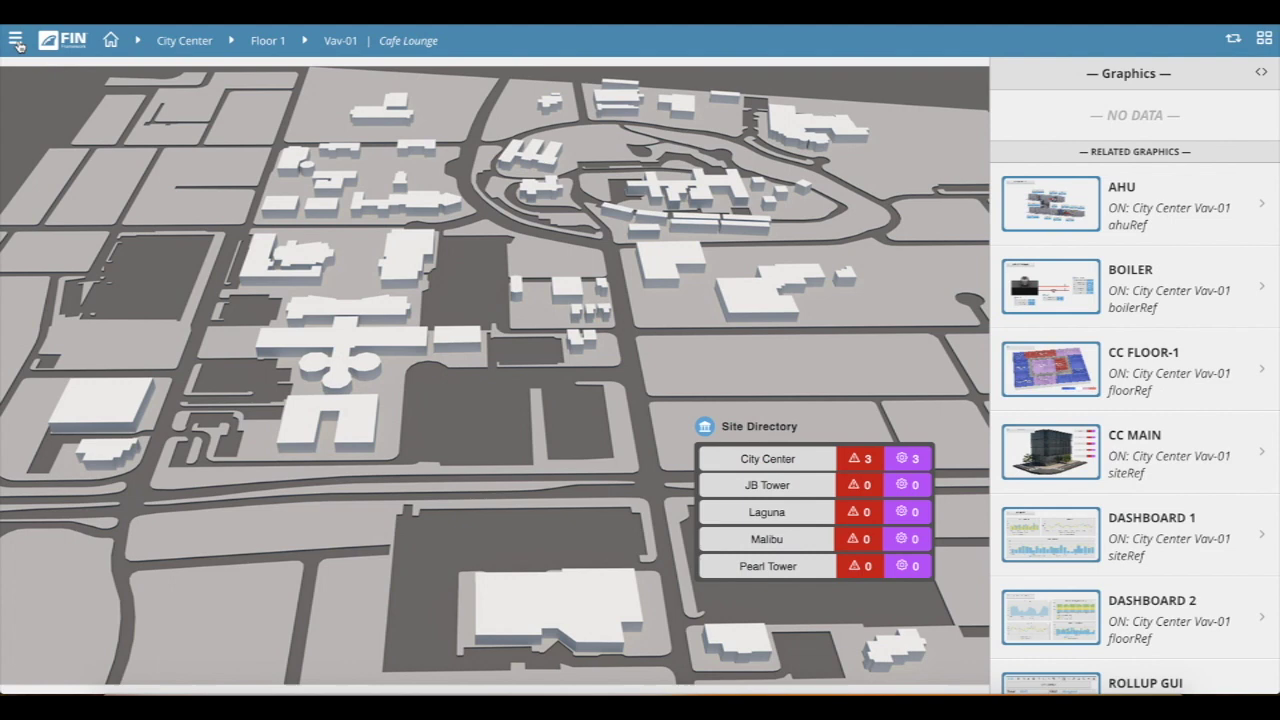
# Launch Graphics Builder from the apps menu and choose New to create a graphic.
pyautogui.click(16, 41)
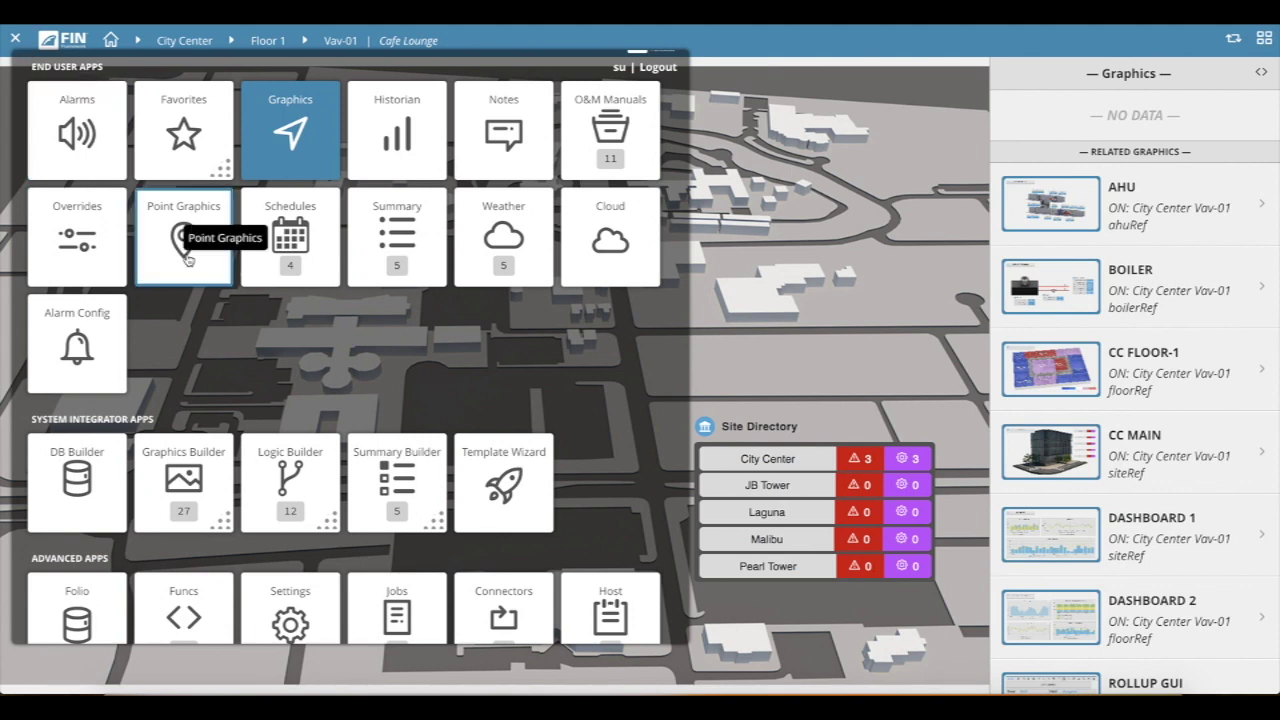
pyautogui.scroll(-1, 213, 337)
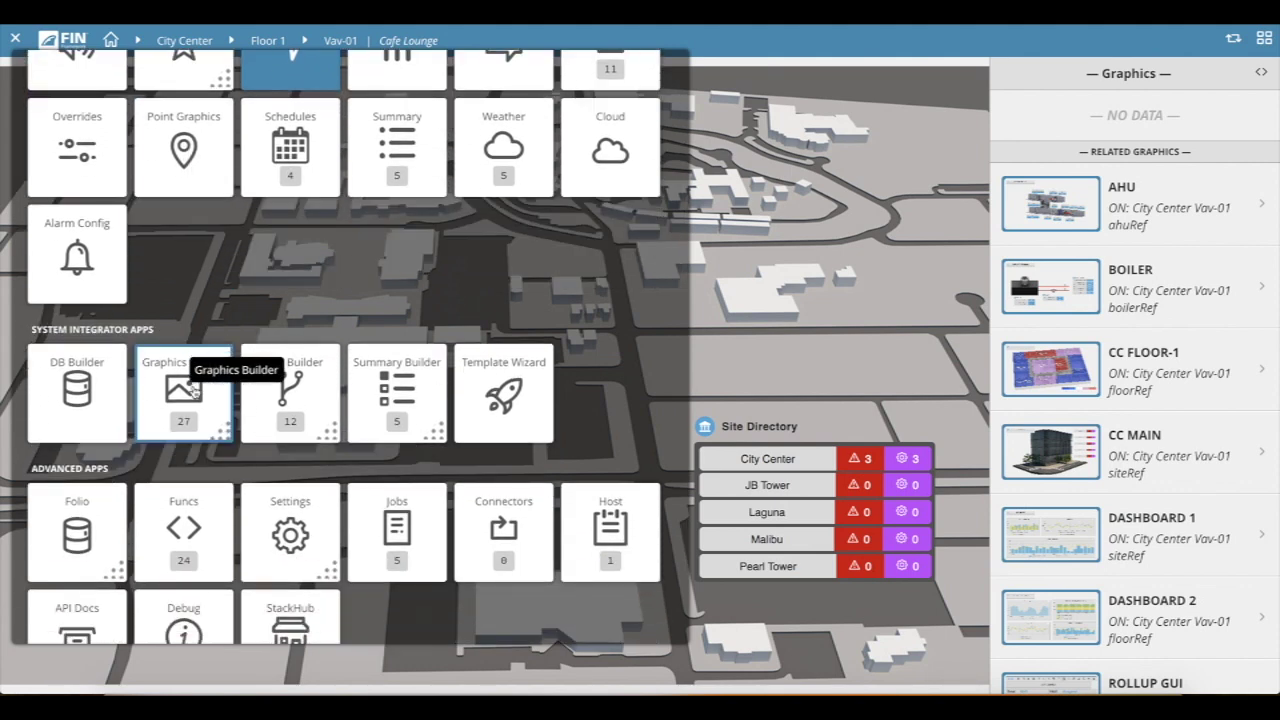
pyautogui.click(209, 384)
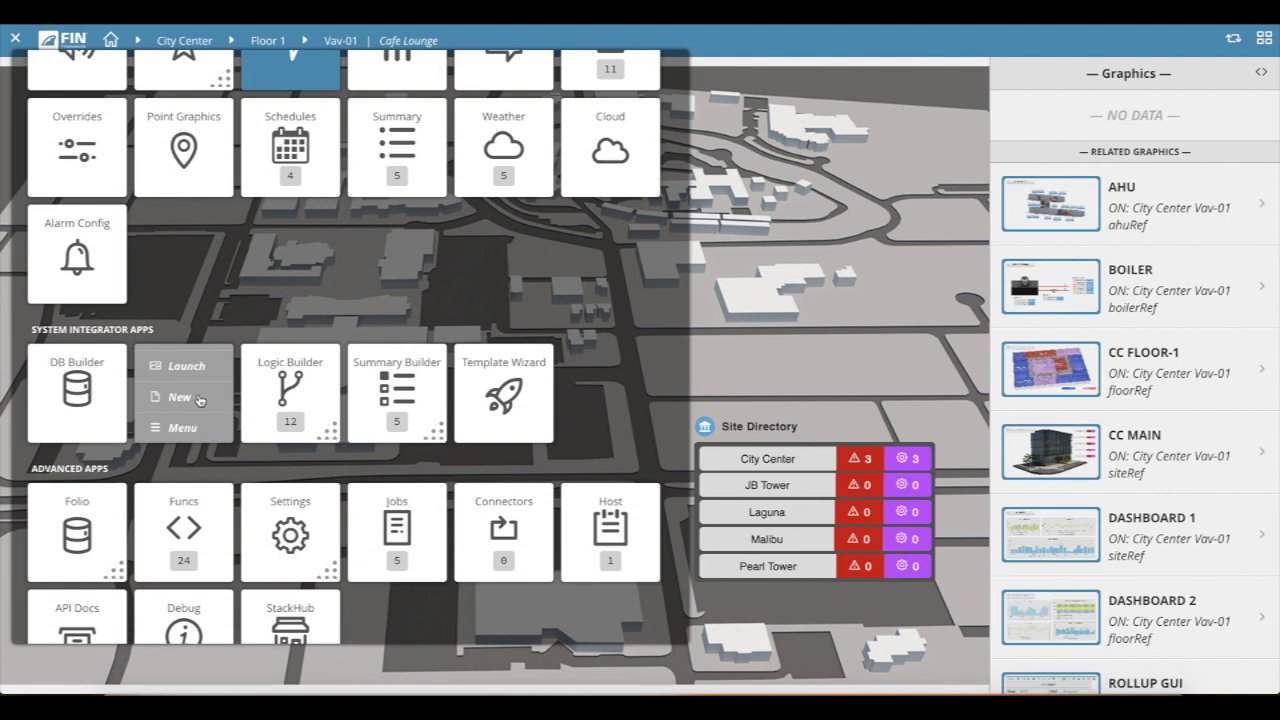
pyautogui.click(182, 397)
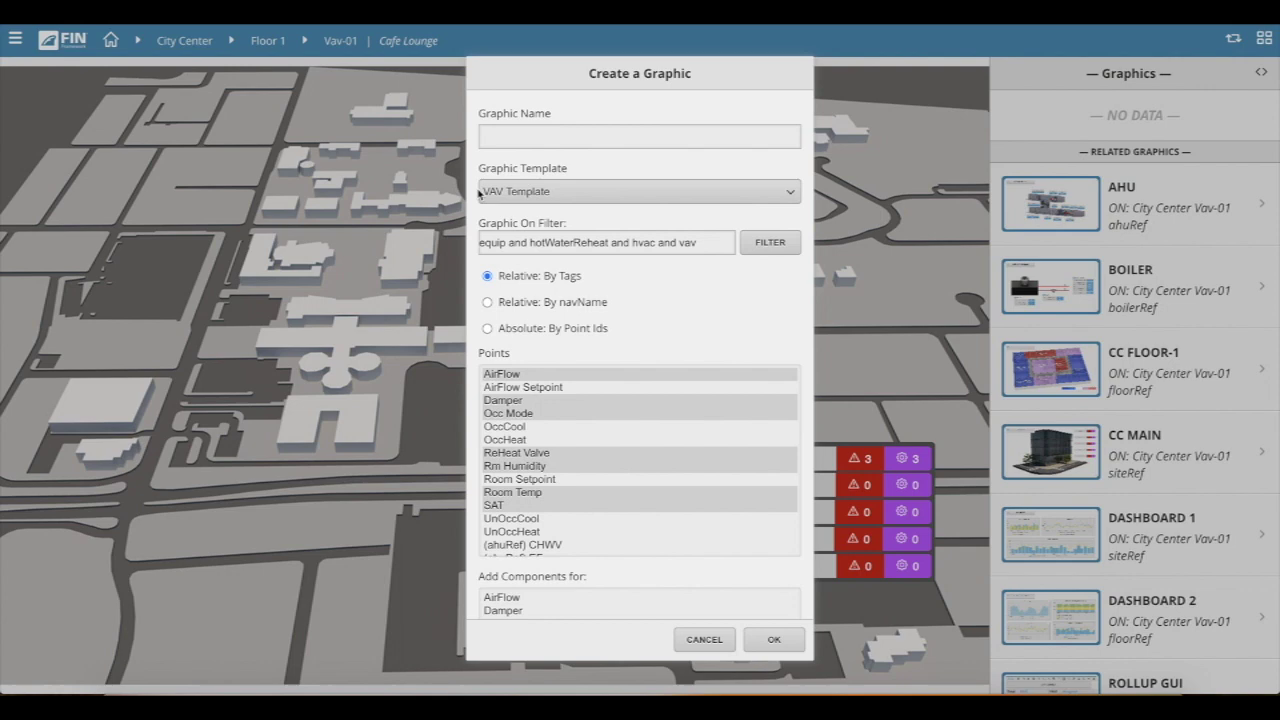
# Name the graphic 'VAV HEATING', pick VAV Template, and select the filter expression.
pyautogui.click(536, 138)
pyautogui.write('VAV HEATING')
pyautogui.click(585, 186)
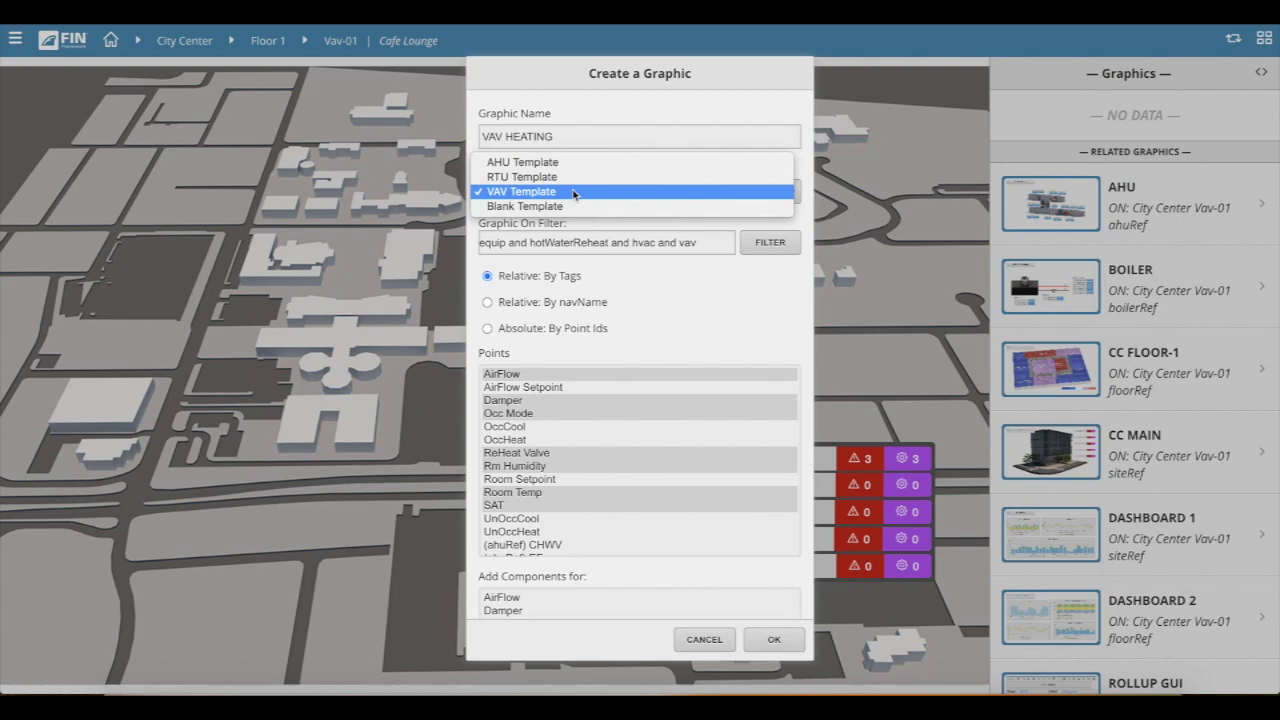
pyautogui.click(575, 192)
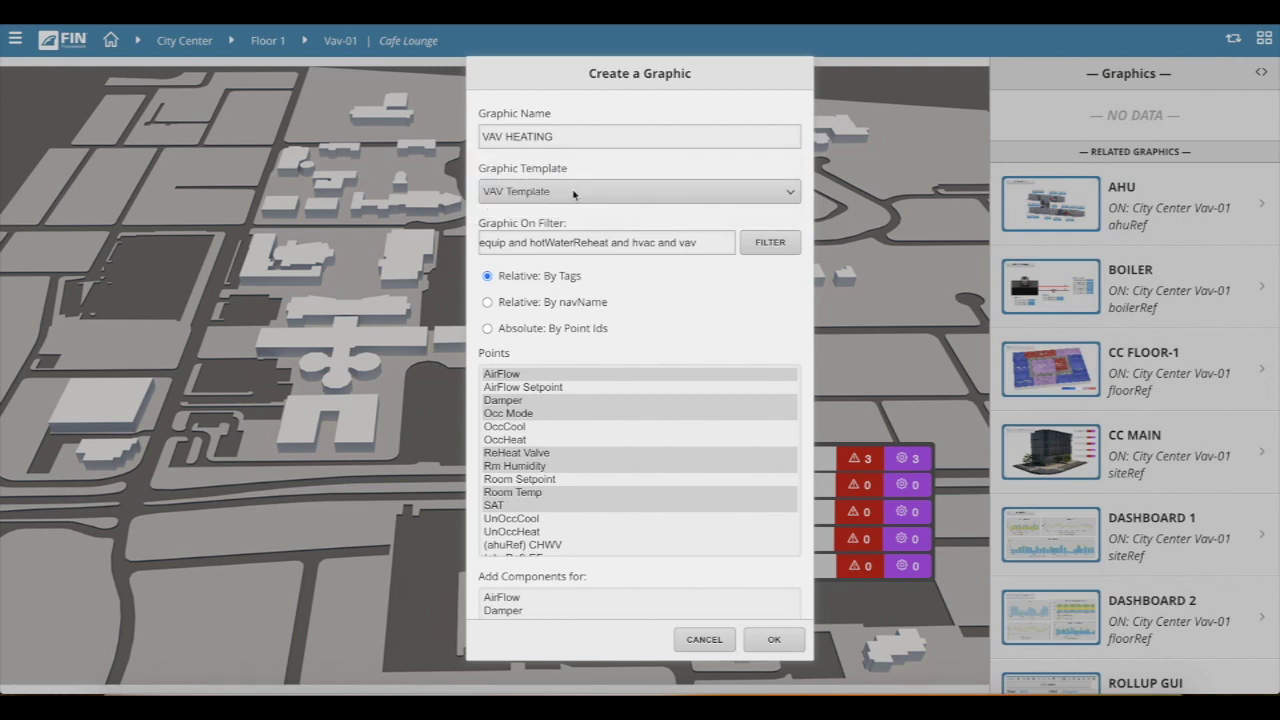
pyautogui.moveTo(706, 243); pyautogui.dragTo(480, 245)
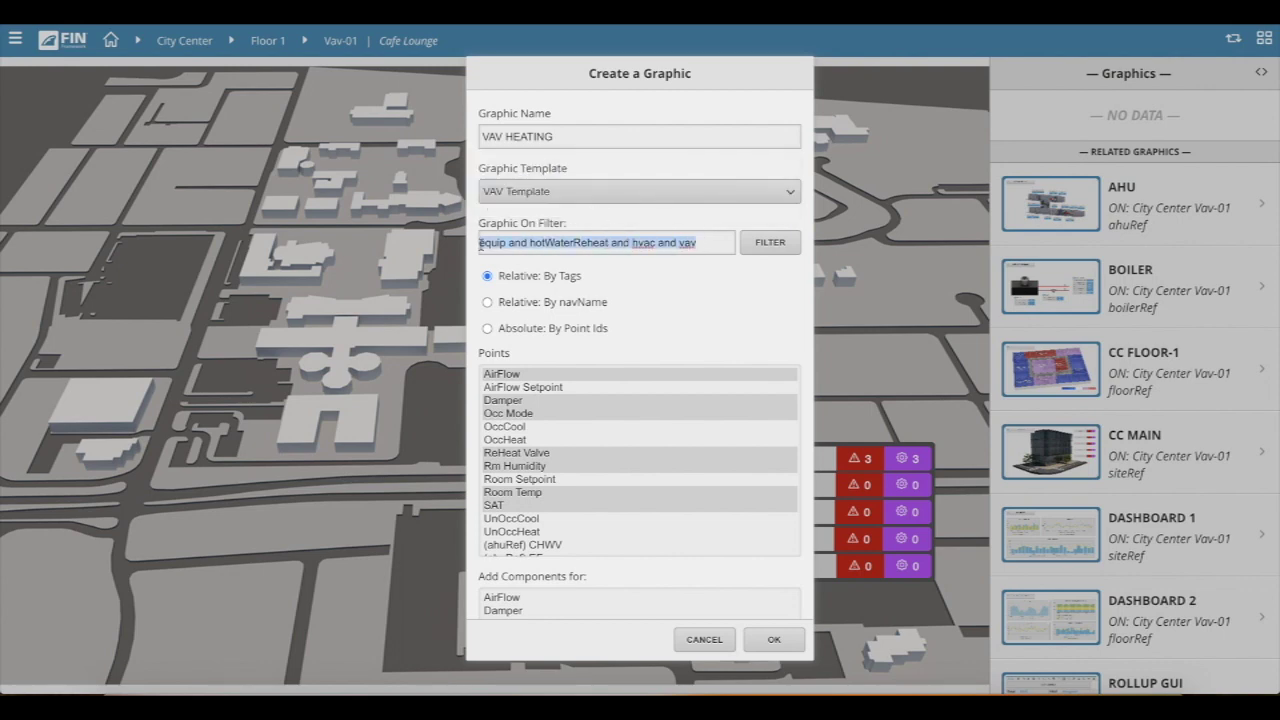
# Set point binding to Relative: By navName and select only the AirFlow point.
pyautogui.click(733, 245)
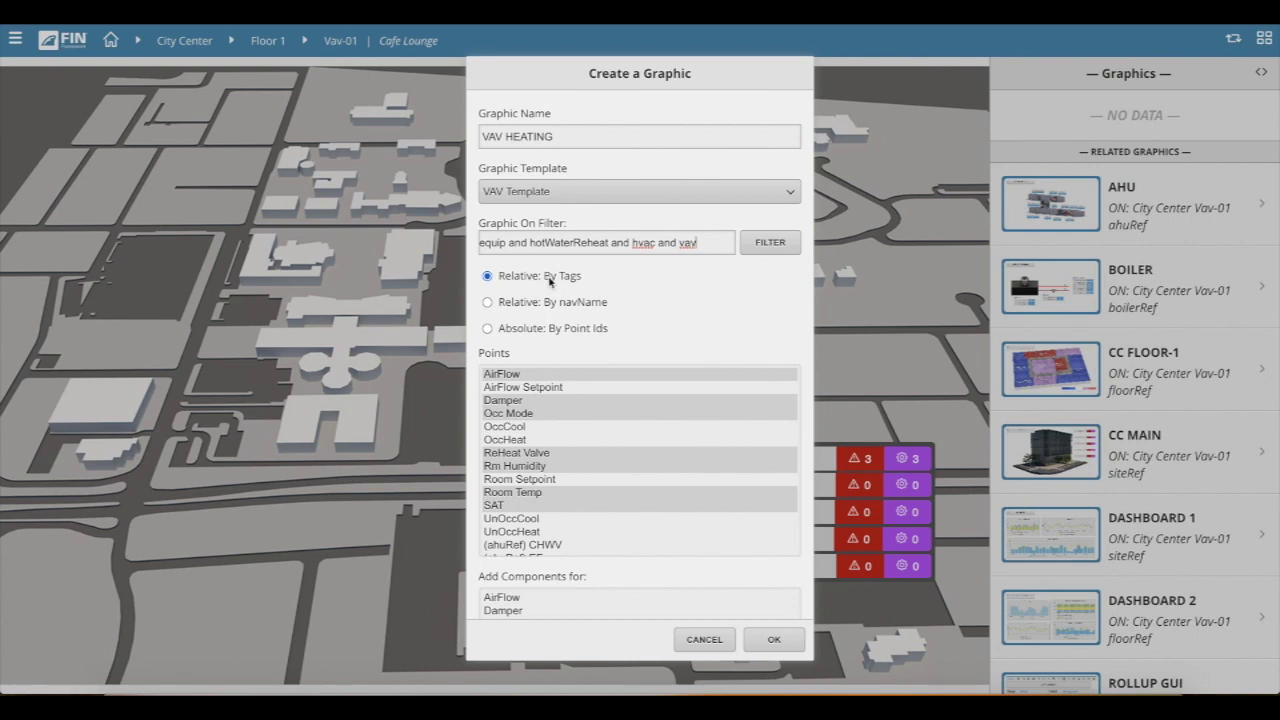
pyautogui.click(490, 303)
pyautogui.click(488, 329)
pyautogui.click(488, 302)
pyautogui.click(557, 375)
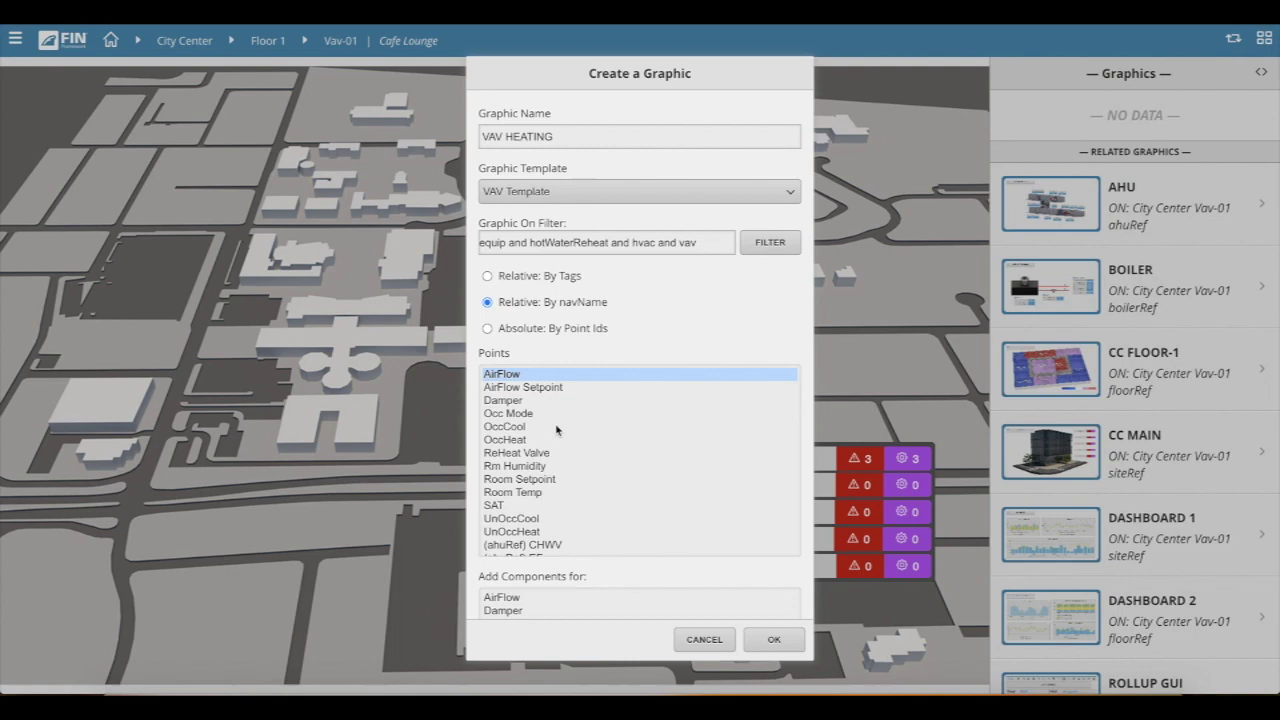
# Select the points AirFlow through UnOccHeat in the Points list.
pyautogui.keyDown('shift'); pyautogui.click(546, 533); pyautogui.keyUp('shift')
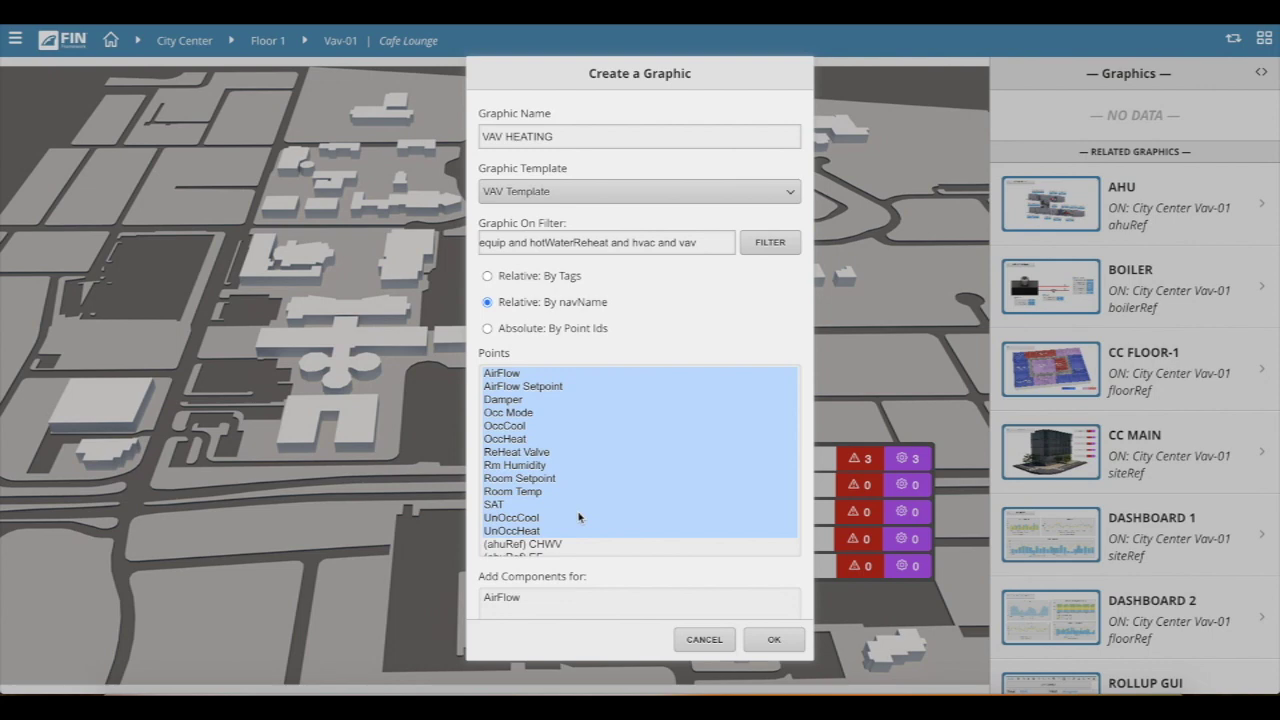
pyautogui.scroll(-10, 579, 517)
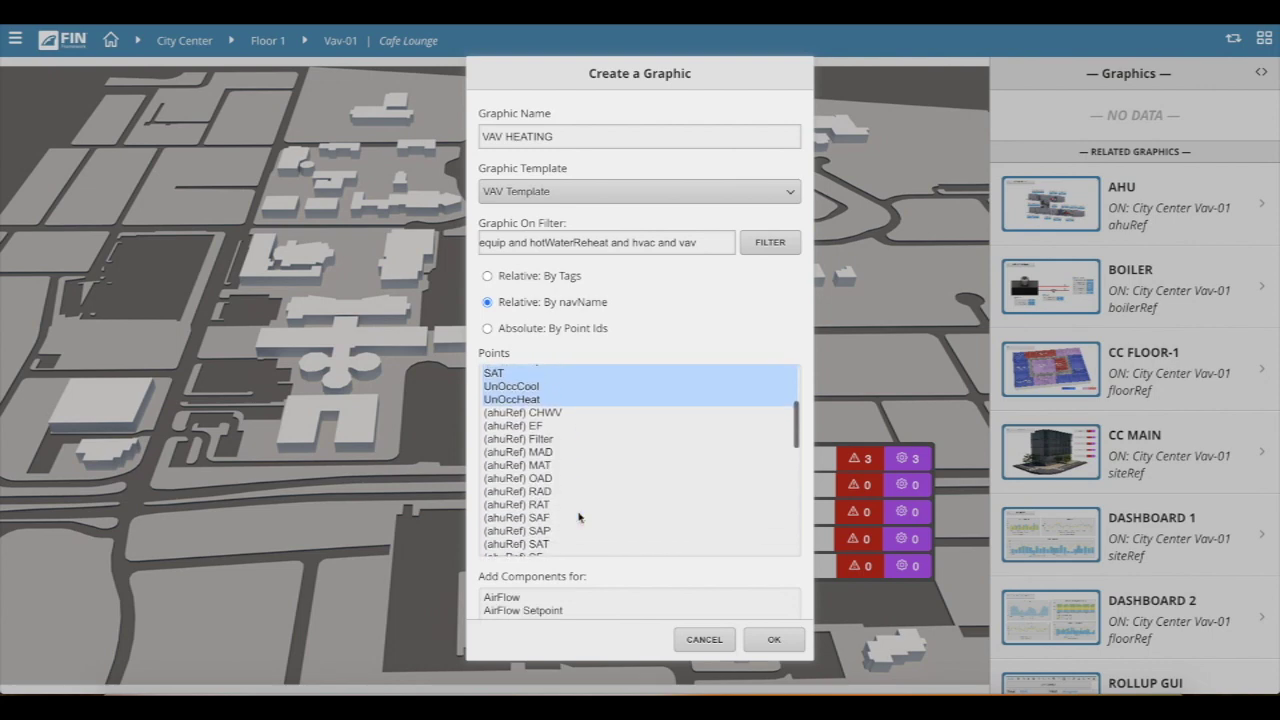
pyautogui.scroll(-6, 579, 517)
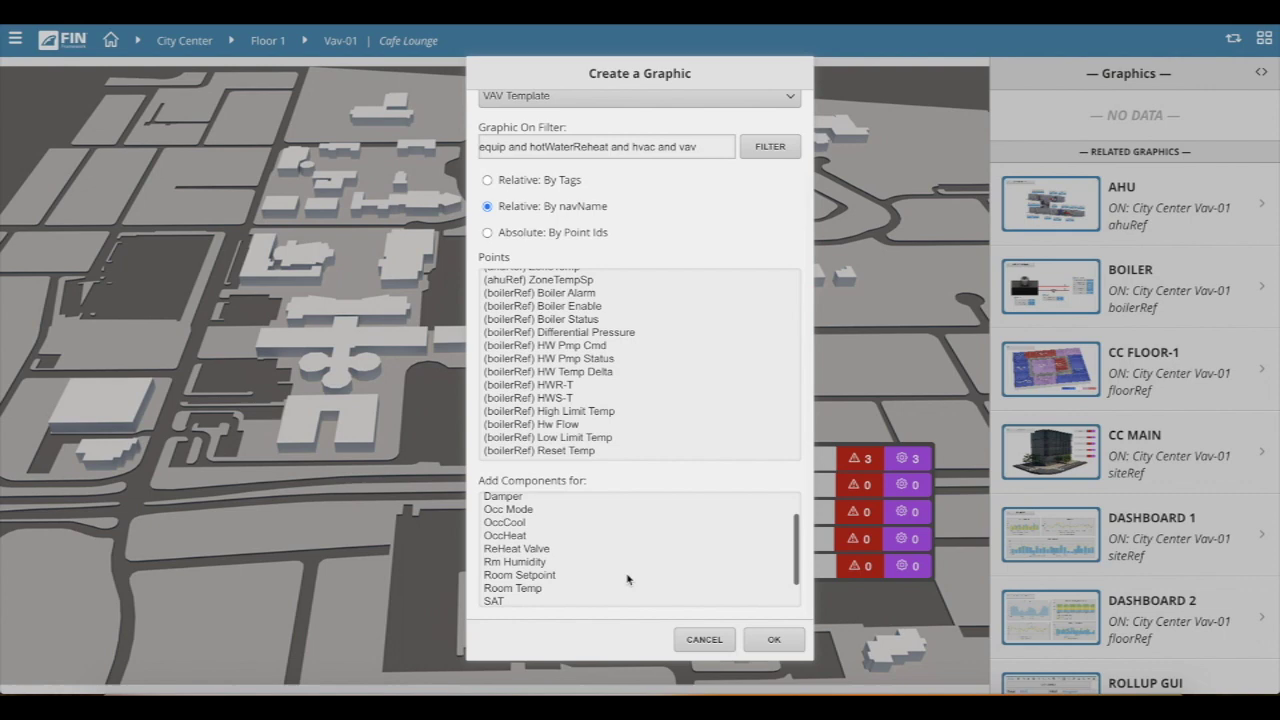
pyautogui.scroll(3, 600, 550)
pyautogui.scroll(10, 635, 416)
pyautogui.scroll(3, 635, 416)
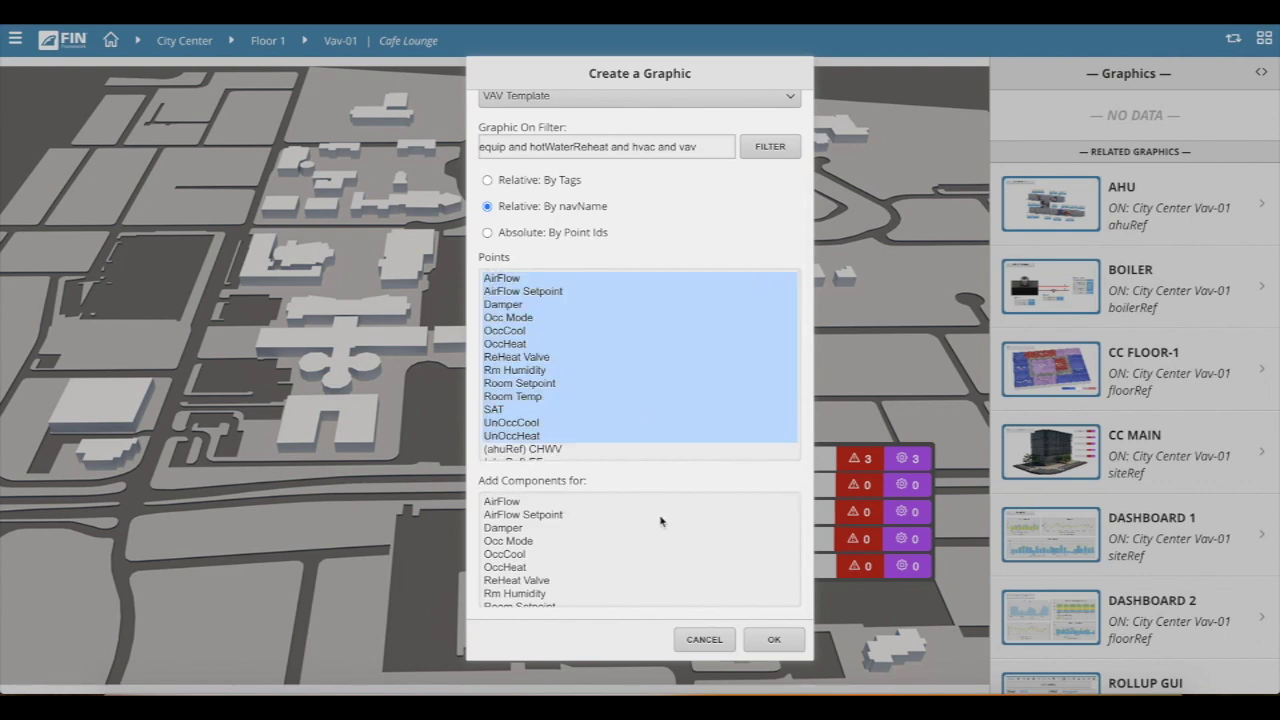
# Add components for Damper, ReHeat Valve and SAT.
pyautogui.click(538, 528)
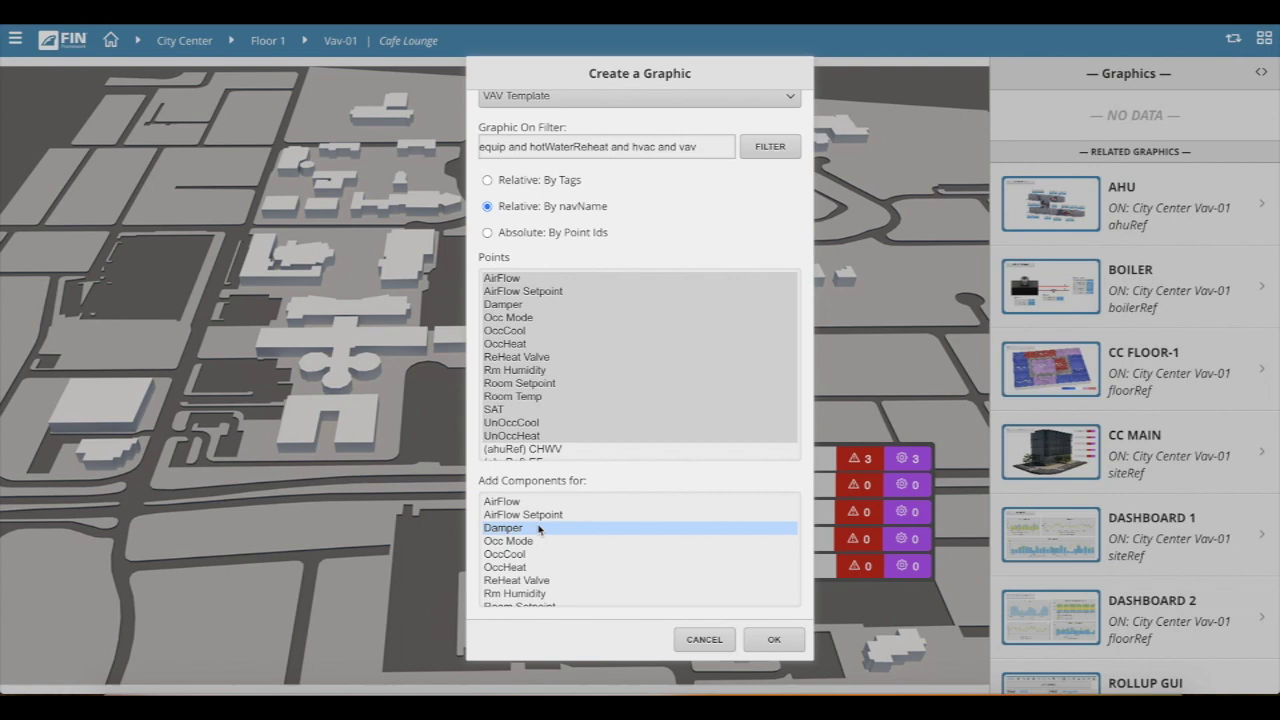
pyautogui.scroll(-1, 550, 555)
pyautogui.keyDown('ctrl'); pyautogui.click(545, 560); pyautogui.keyUp('ctrl')
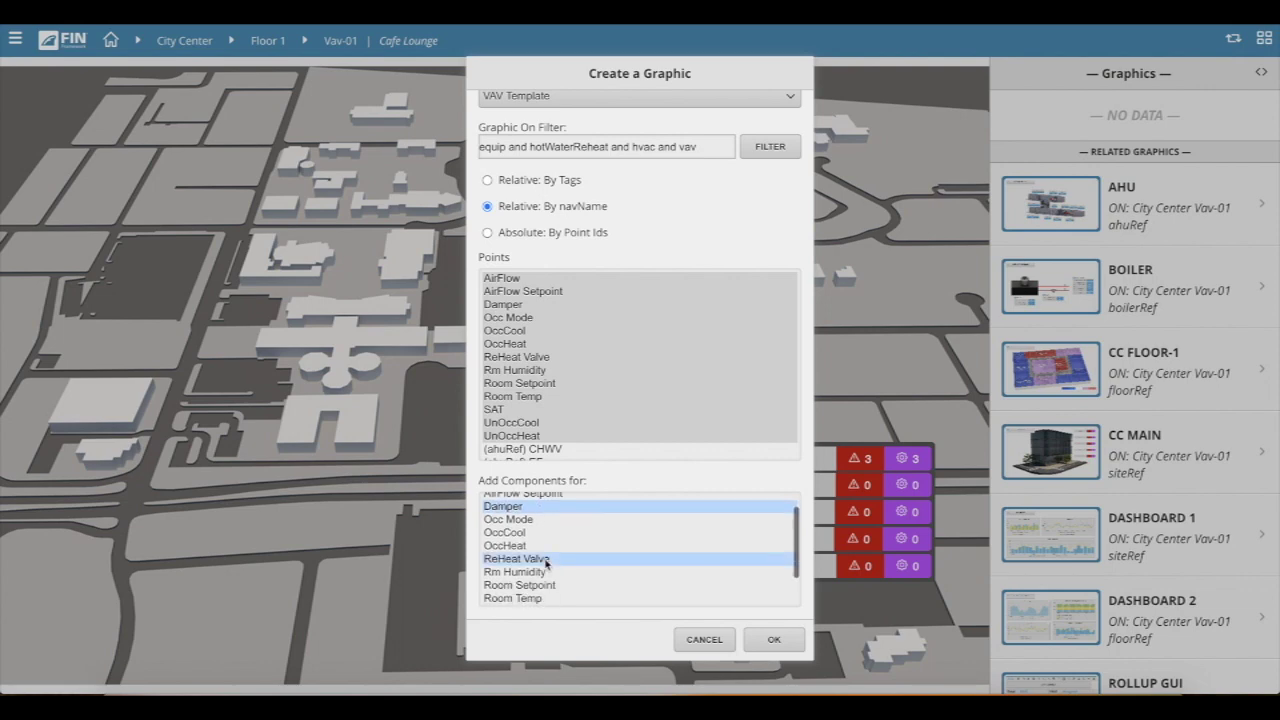
pyautogui.scroll(-2, 545, 562)
pyautogui.keyDown('ctrl'); pyautogui.click(545, 572); pyautogui.keyUp('ctrl')
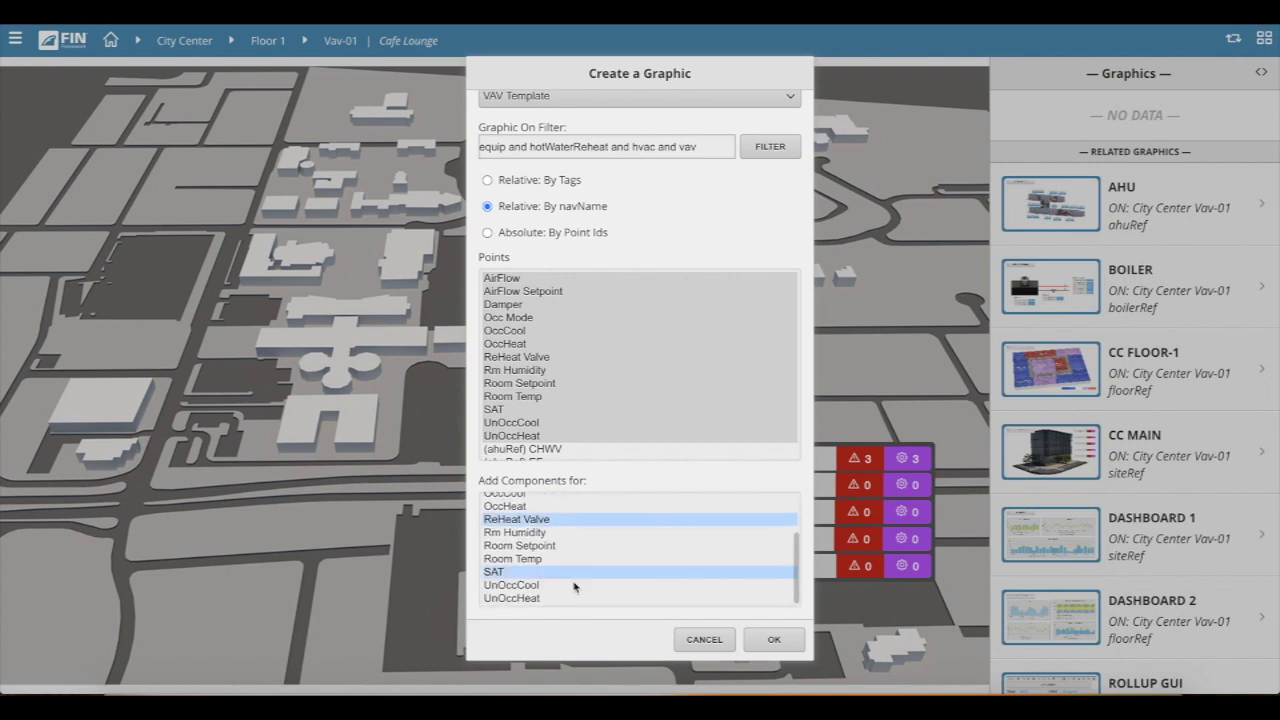
pyautogui.scroll(-1, 574, 587)
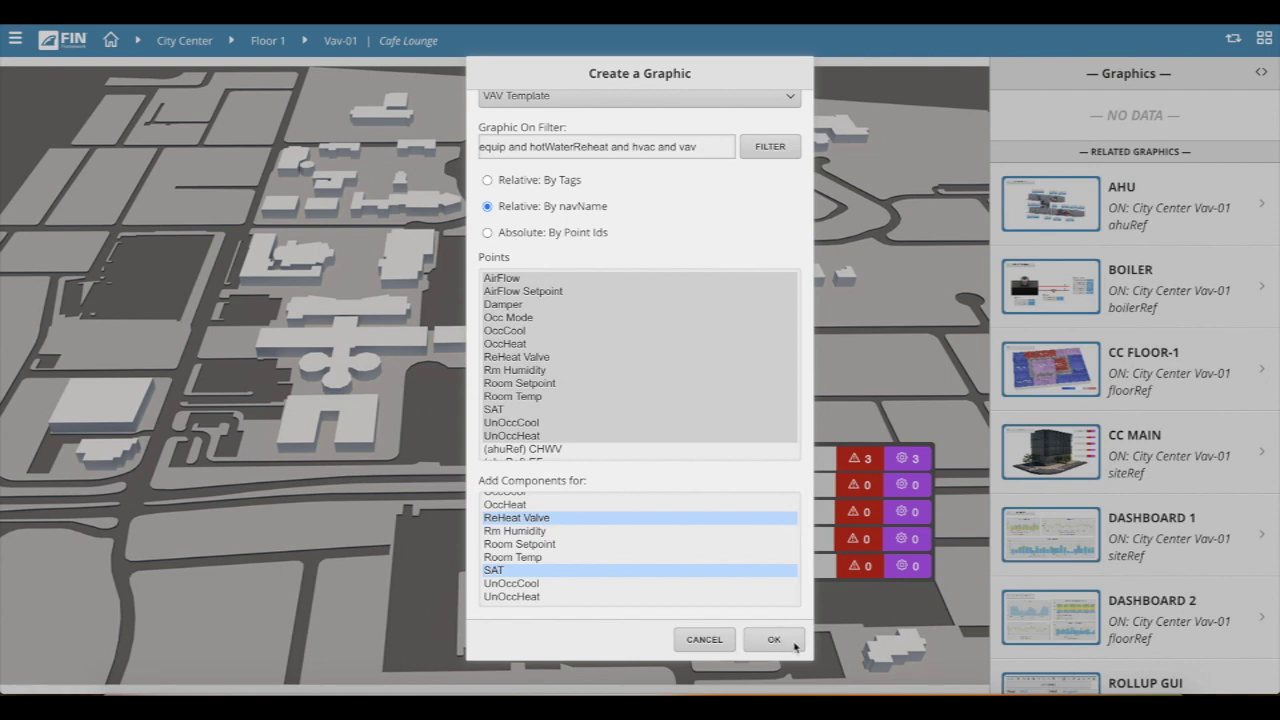
# Create VAV HEATING, dismiss the Success message, and open it for editing.
pyautogui.click(780, 643)
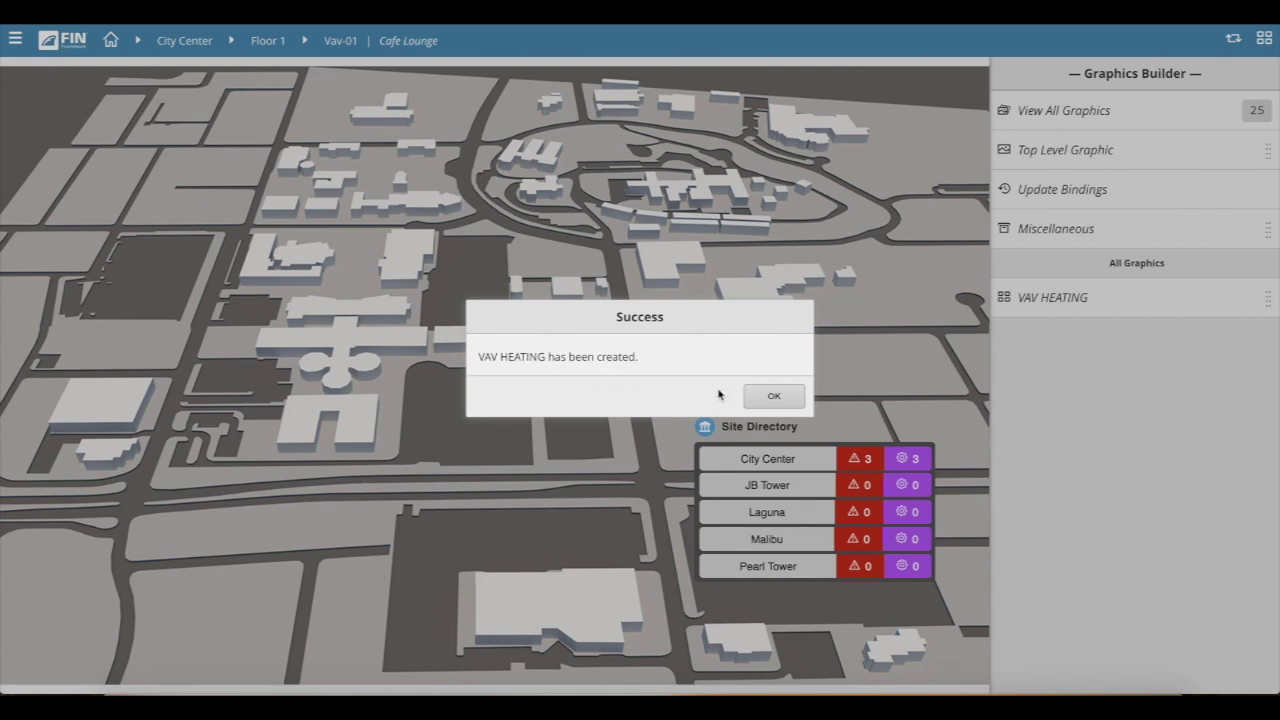
pyautogui.click(757, 401)
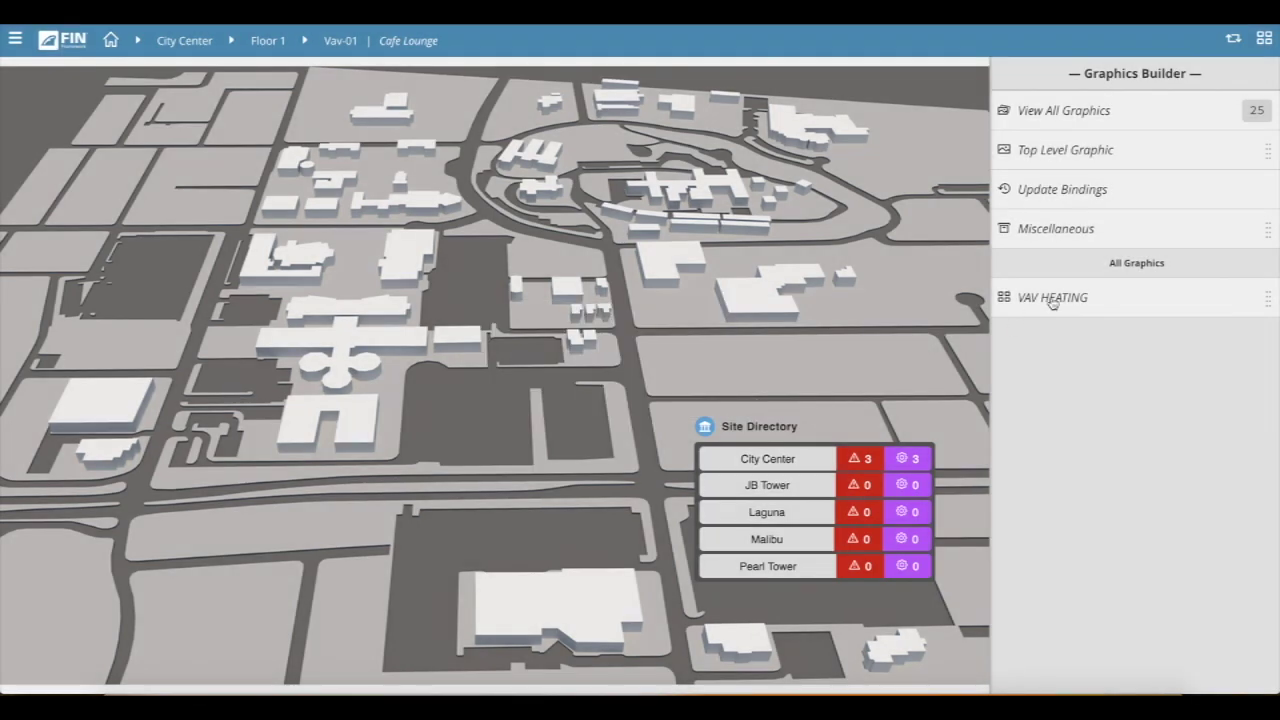
pyautogui.click(1136, 304)
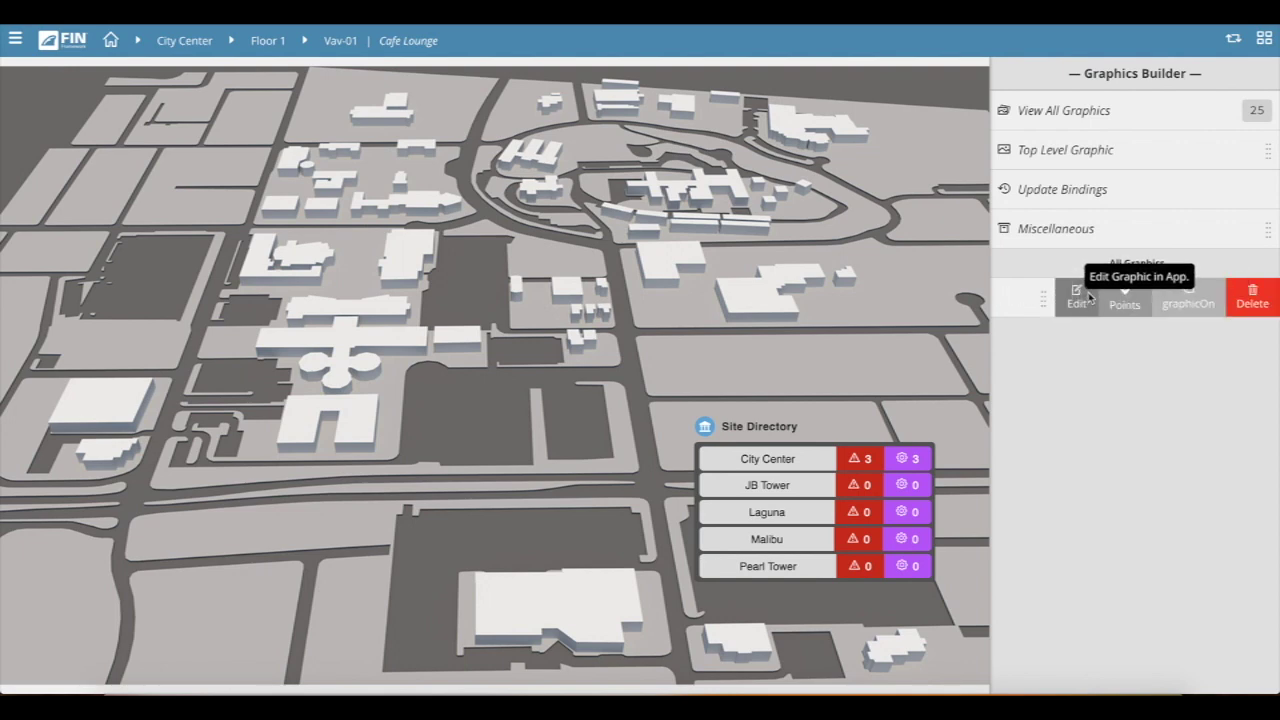
pyautogui.click(1089, 297)
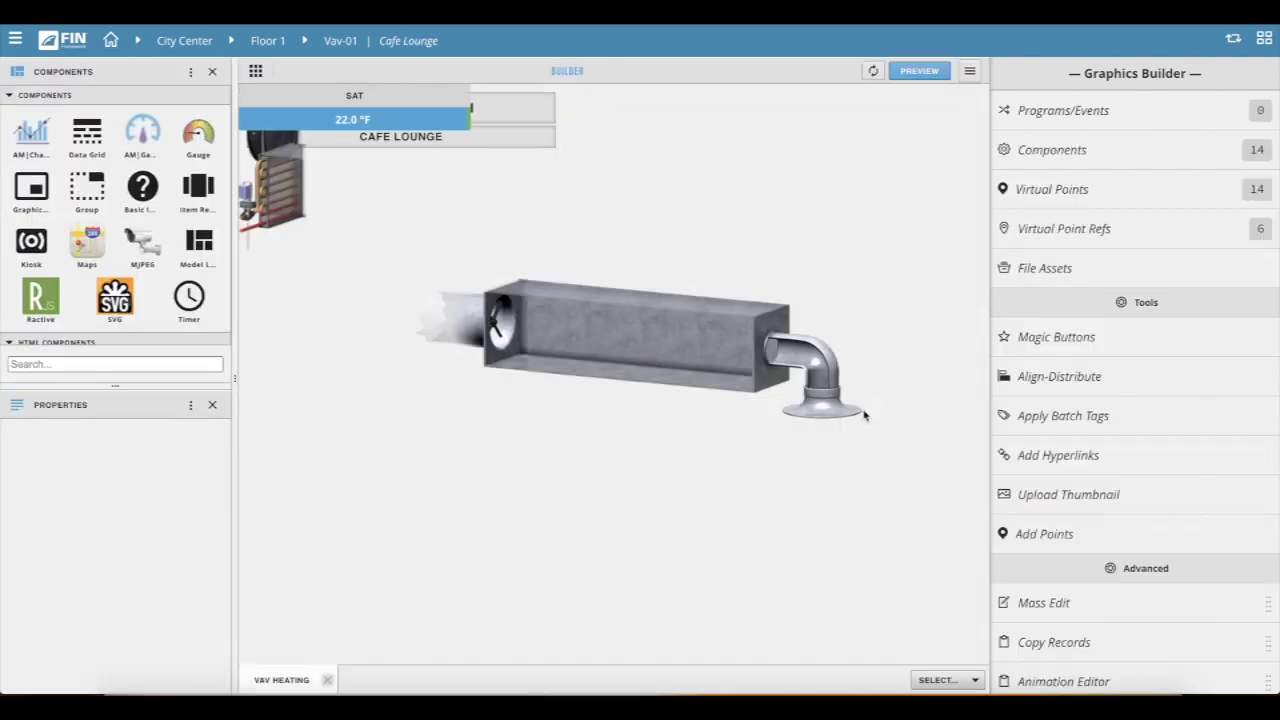
# Select the empty canvas to show the VAV HEATING layer's properties.
pyautogui.click(870, 447)
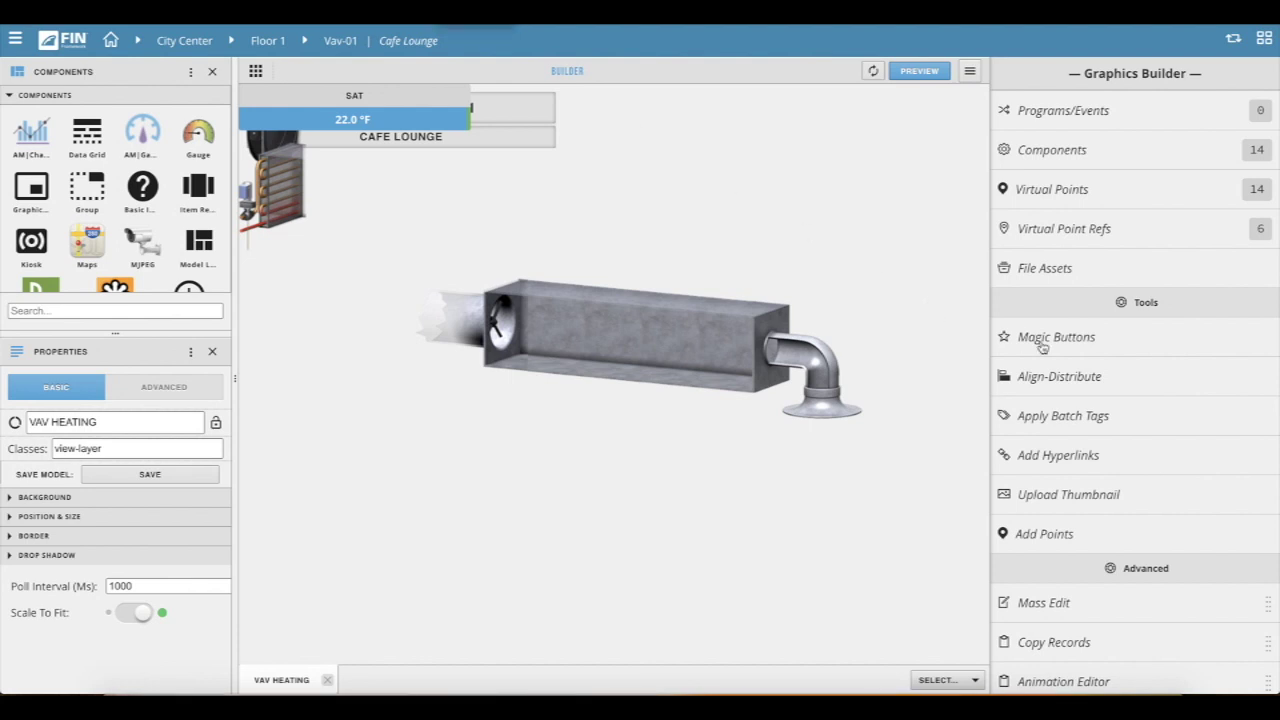
# Place the damper, reheat coil and SAT sensor into the duct.
pyautogui.click(1114, 345)
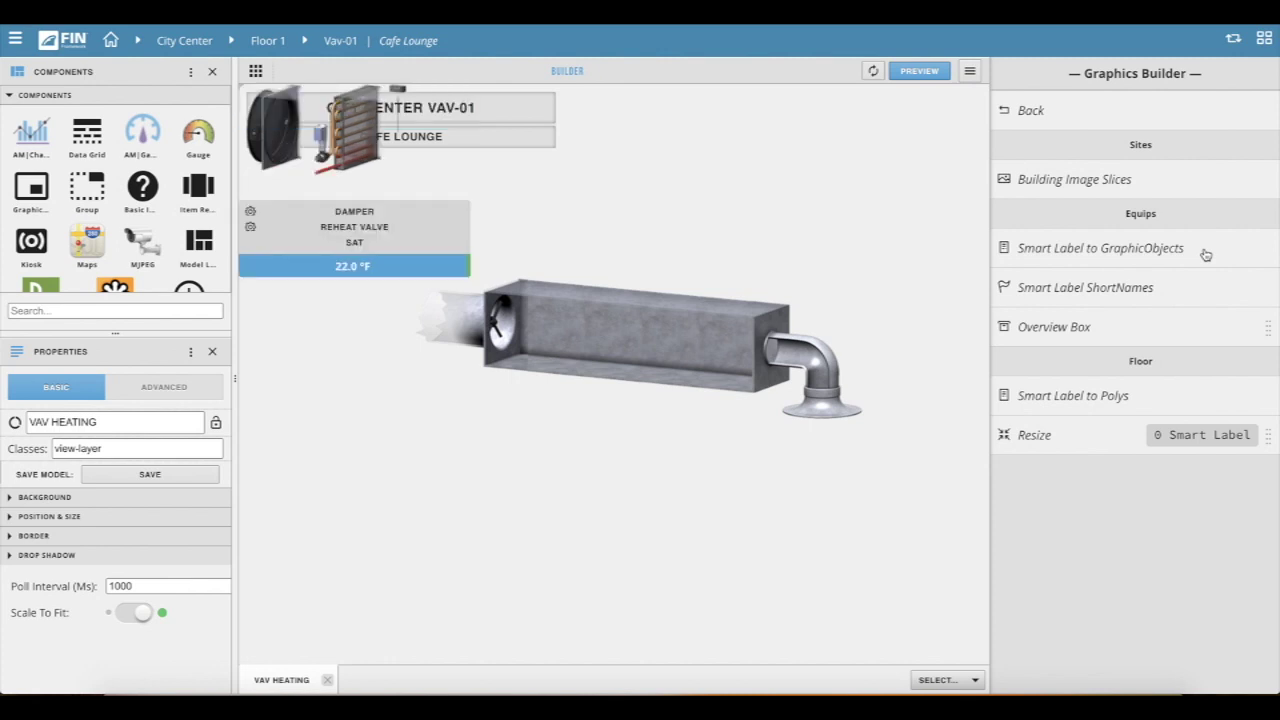
pyautogui.moveTo(280, 133); pyautogui.dragTo(514, 287)
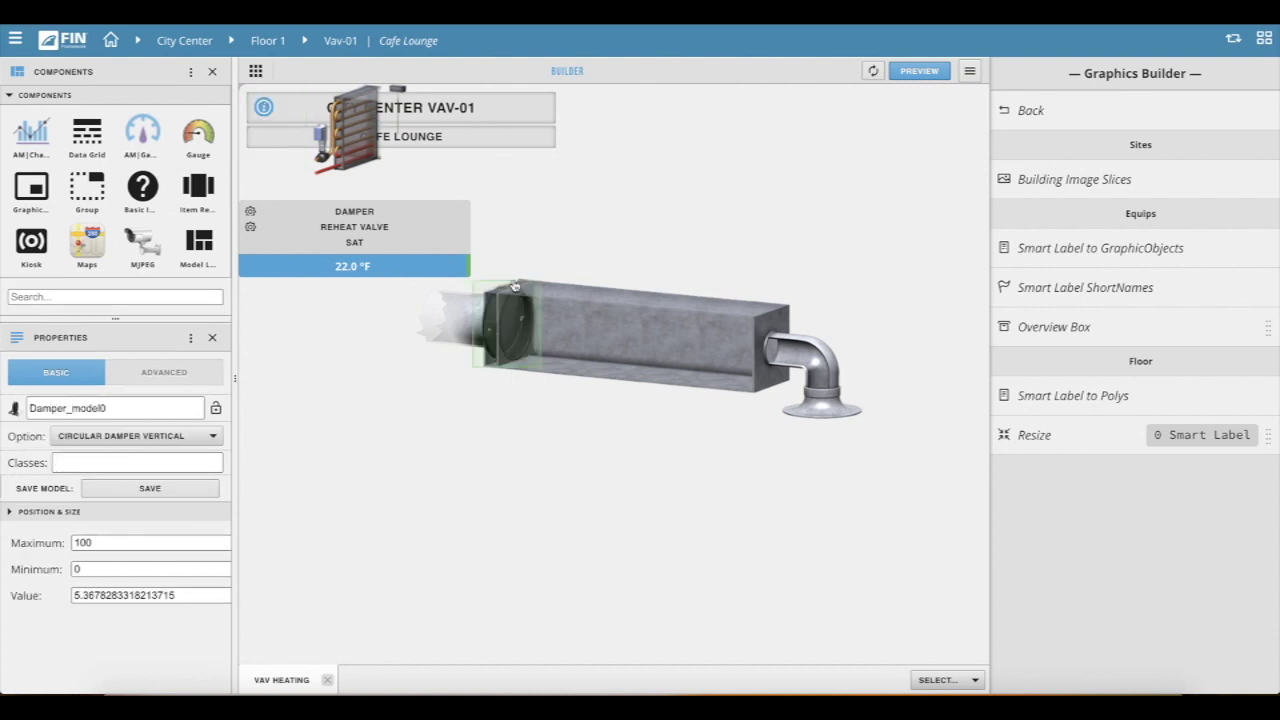
pyautogui.moveTo(347, 128); pyautogui.dragTo(625, 295)
pyautogui.click(400, 91)
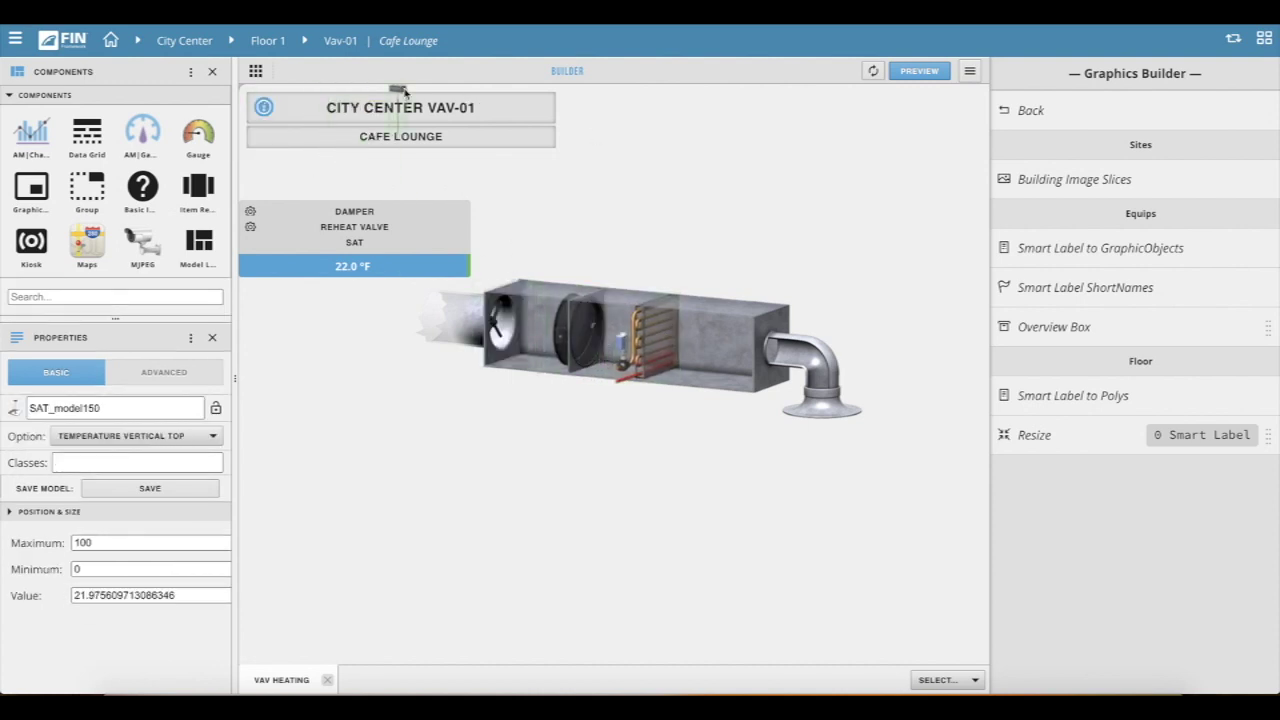
pyautogui.moveTo(404, 91); pyautogui.dragTo(810, 328)
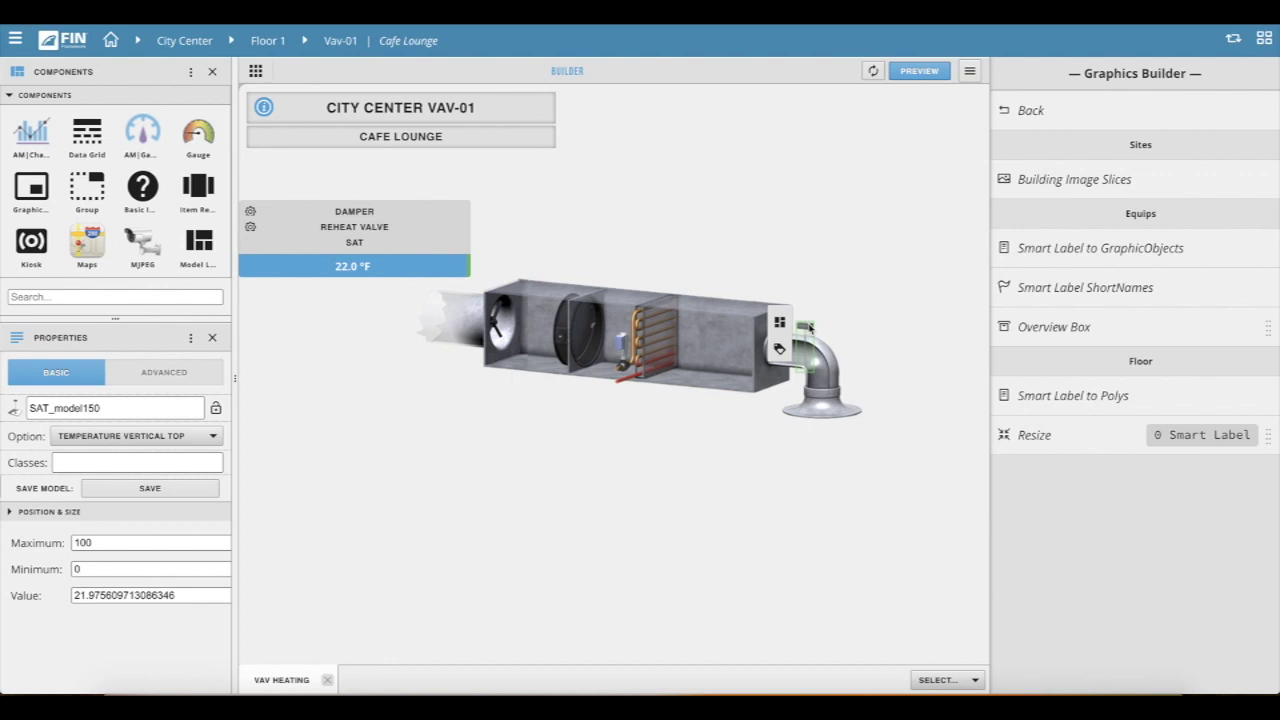
pyautogui.click(720, 440)
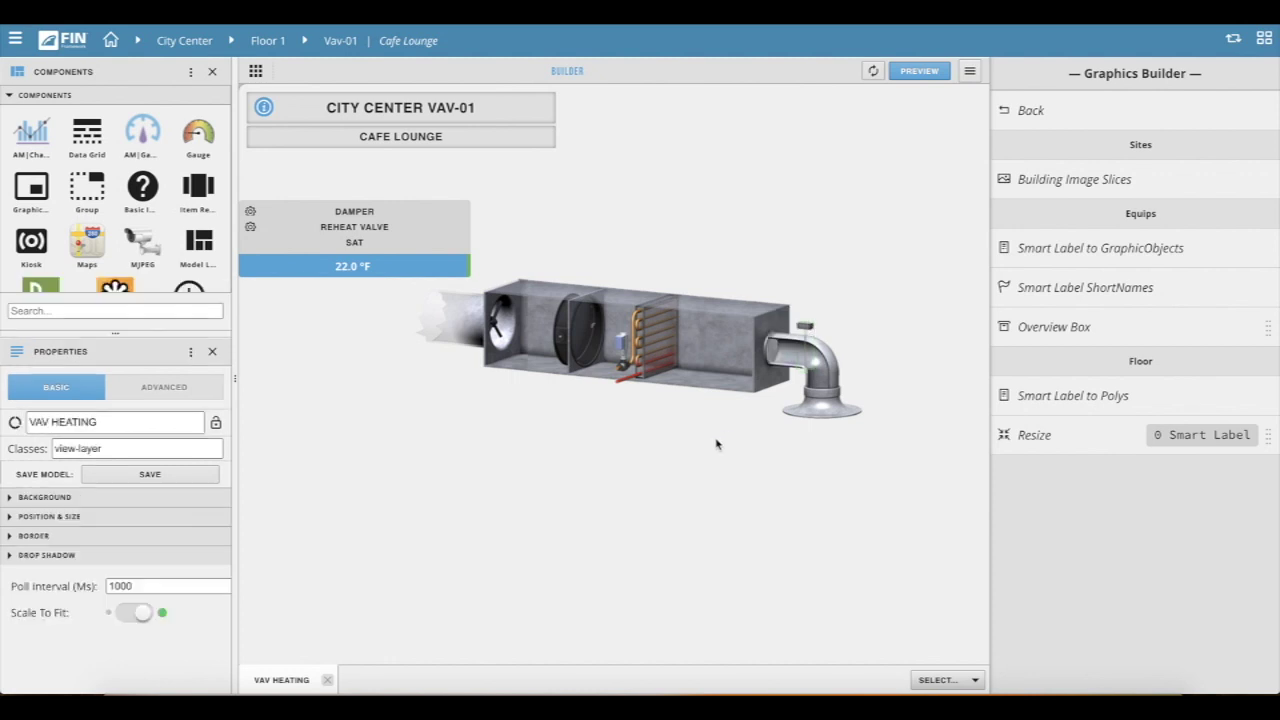
# Apply smart labels and arrange the Damper, Reheat Valve and SAT labels around the duct.
pyautogui.click(1208, 258)
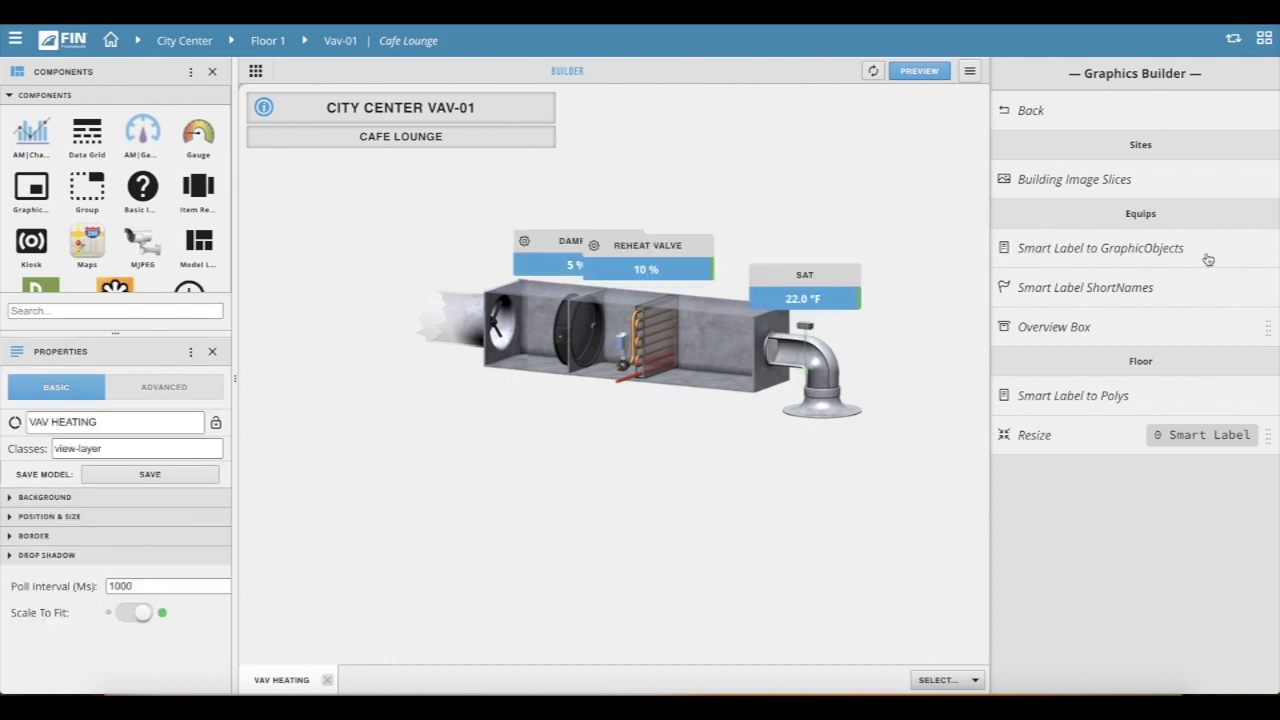
pyautogui.moveTo(668, 262); pyautogui.dragTo(675, 439)
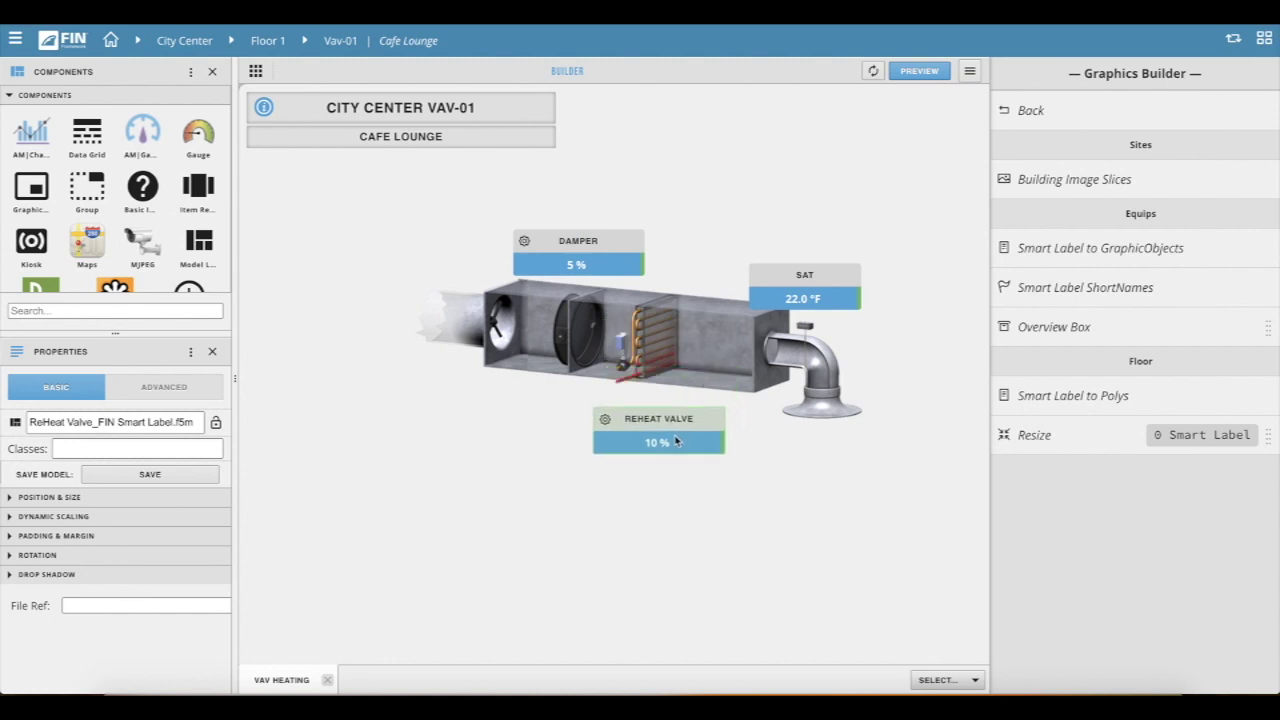
pyautogui.moveTo(842, 284); pyautogui.dragTo(884, 282)
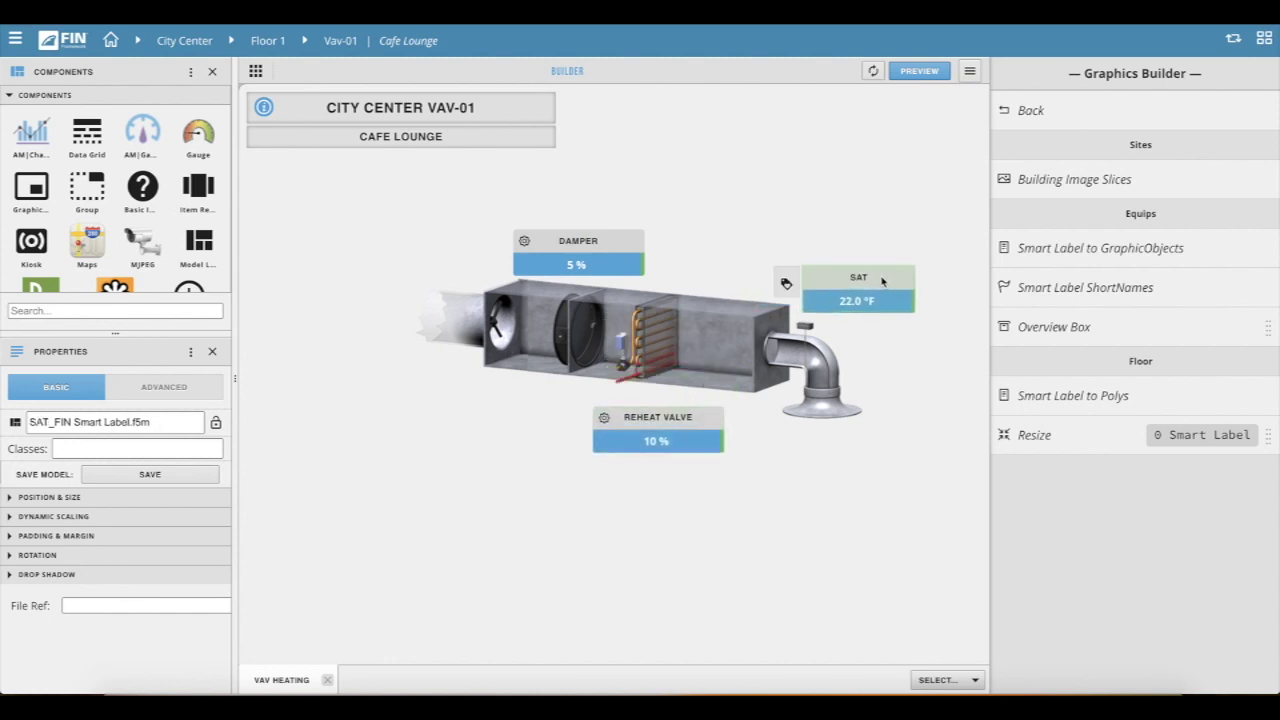
pyautogui.moveTo(589, 252); pyautogui.dragTo(598, 245)
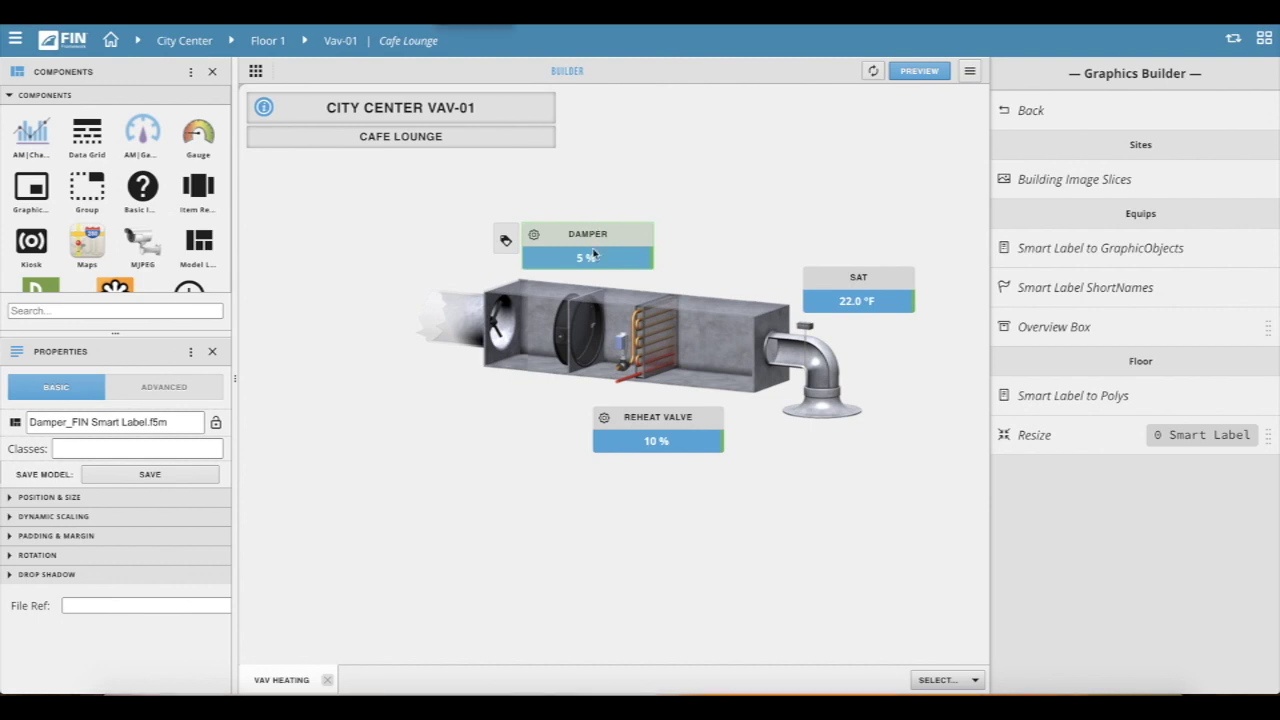
# Check in Edit Properties that the damper's VirtualPointRef is Damper, then cancel.
pyautogui.click(578, 324)
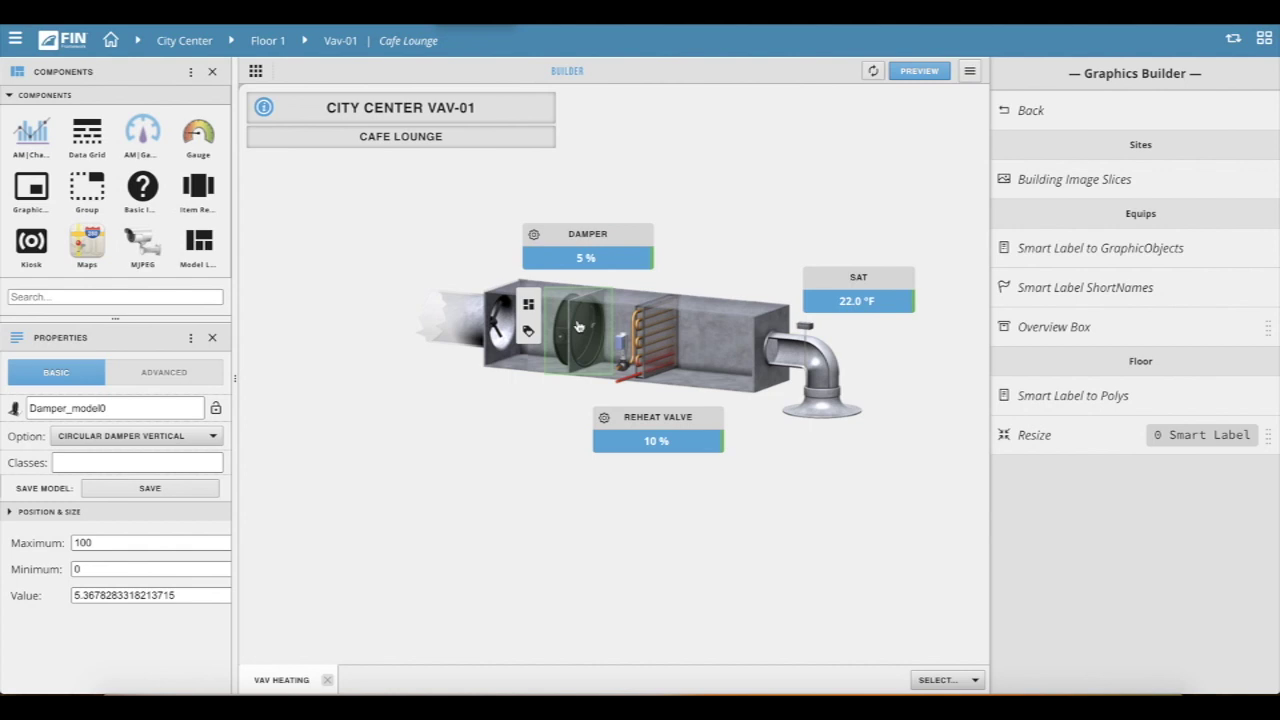
pyautogui.rightClick(578, 325)
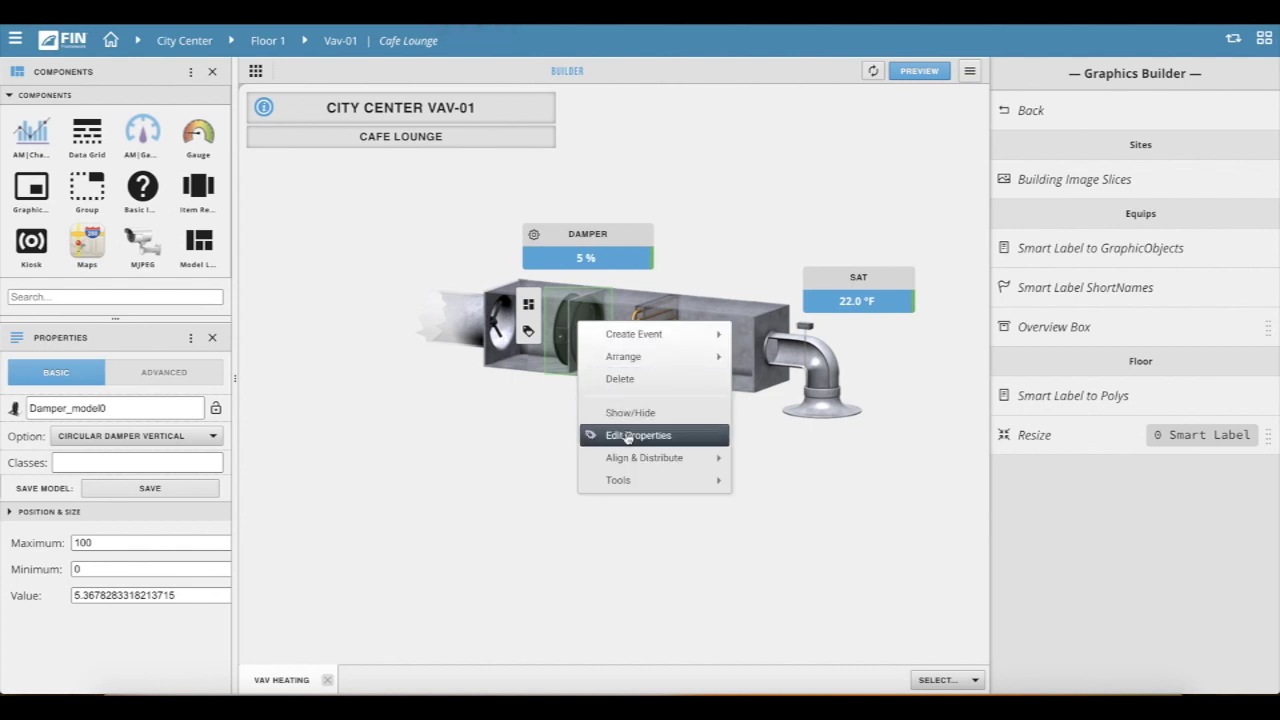
pyautogui.click(689, 437)
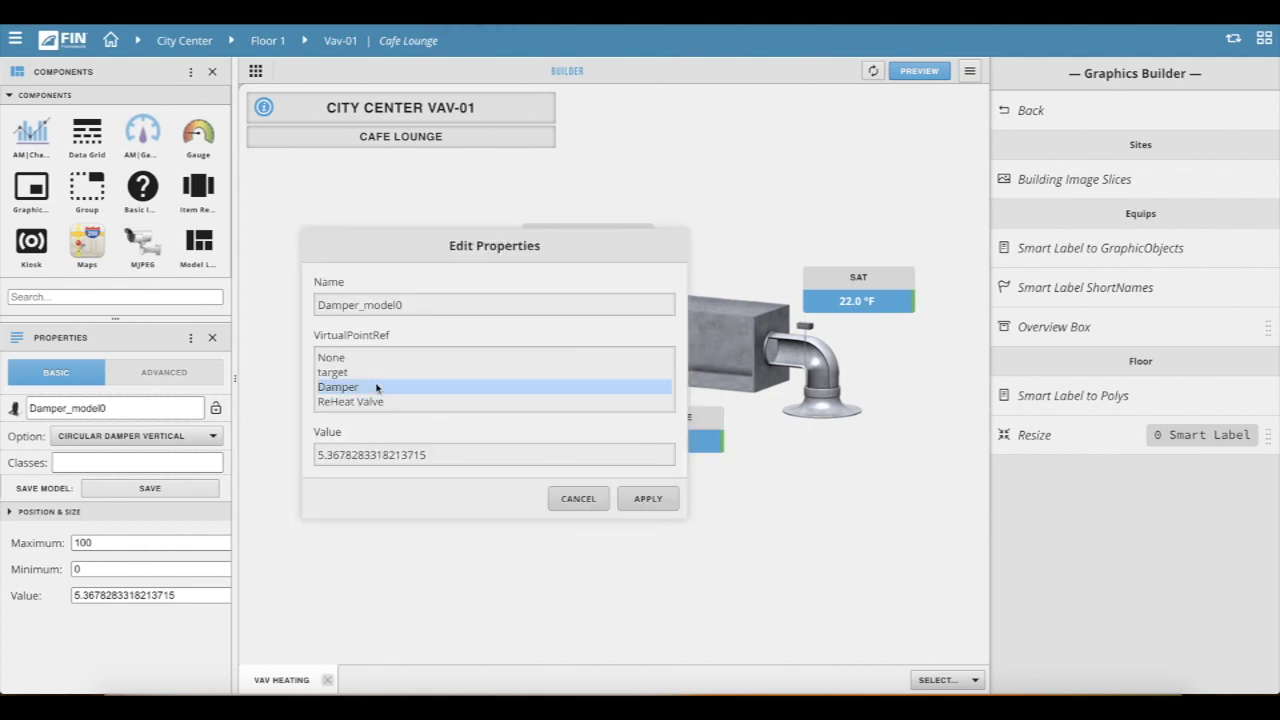
pyautogui.click(575, 503)
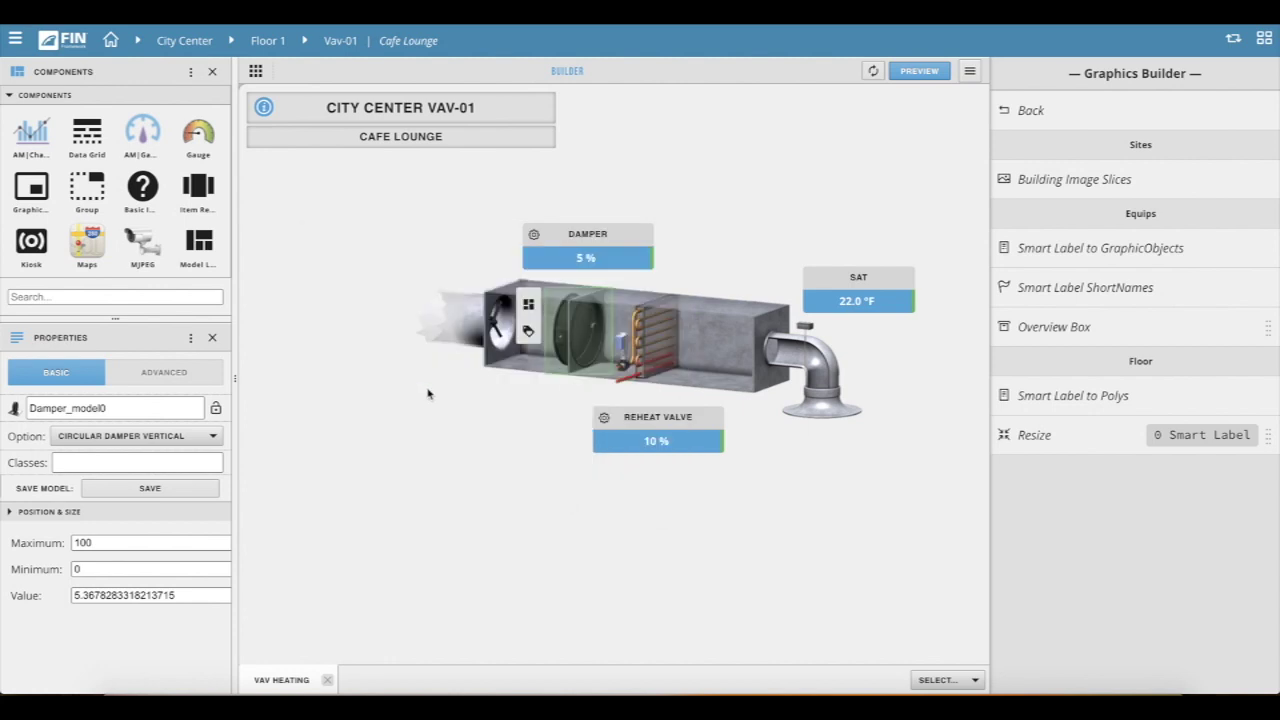
# Drop a Hot Honeywell Vertical coil from the Components palette onto the canvas.
pyautogui.click(168, 373)
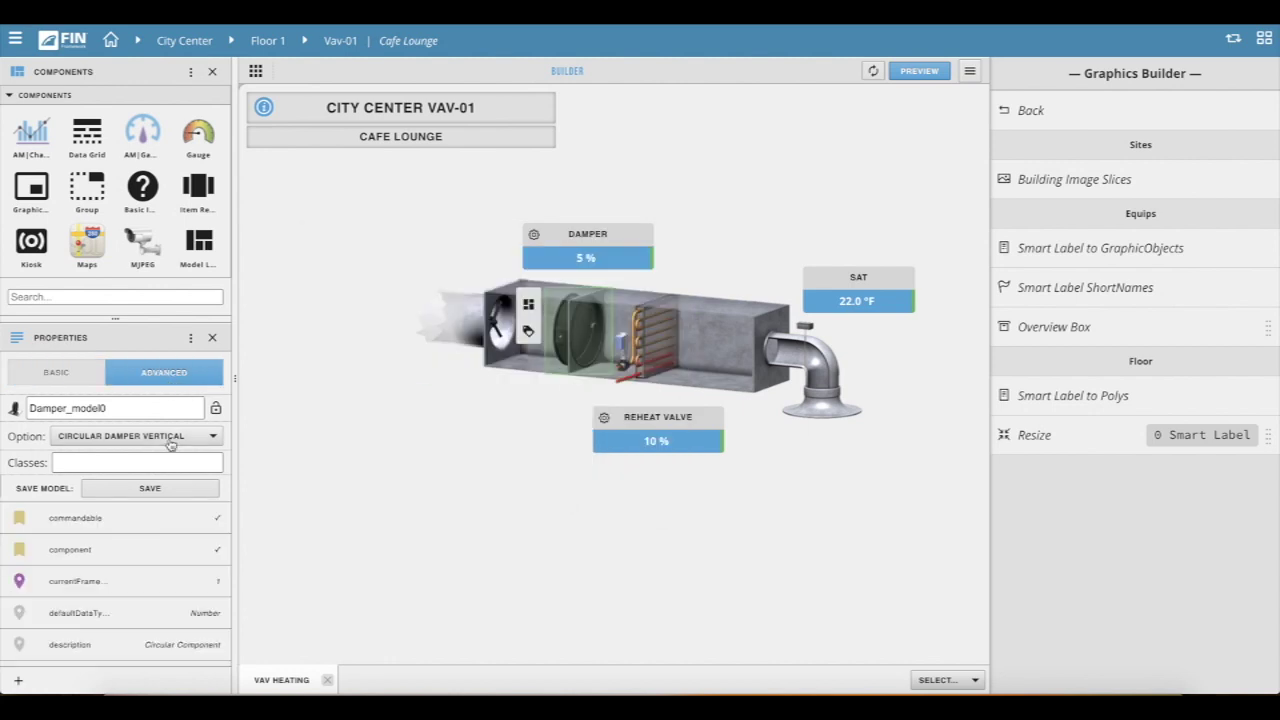
pyautogui.scroll(-2, 175, 532)
pyautogui.scroll(-4, 175, 532)
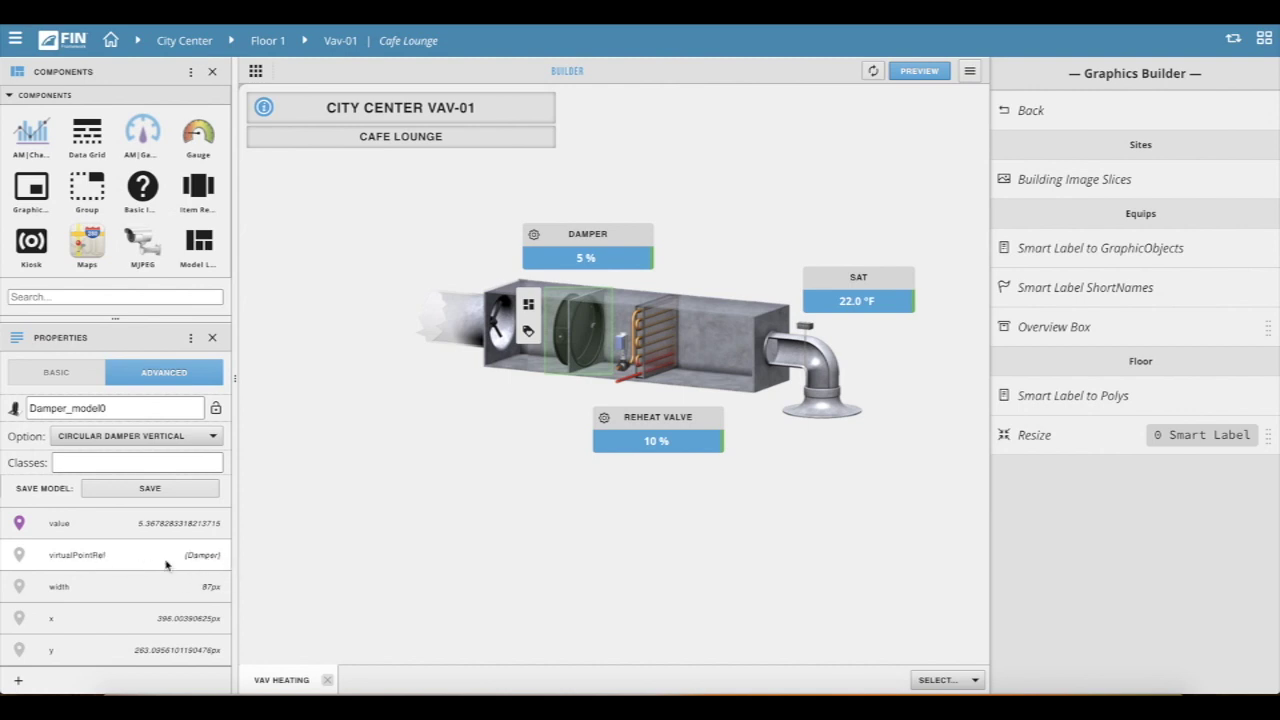
pyautogui.moveTo(115, 318); pyautogui.dragTo(133, 348)
pyautogui.scroll(-8, 212, 285)
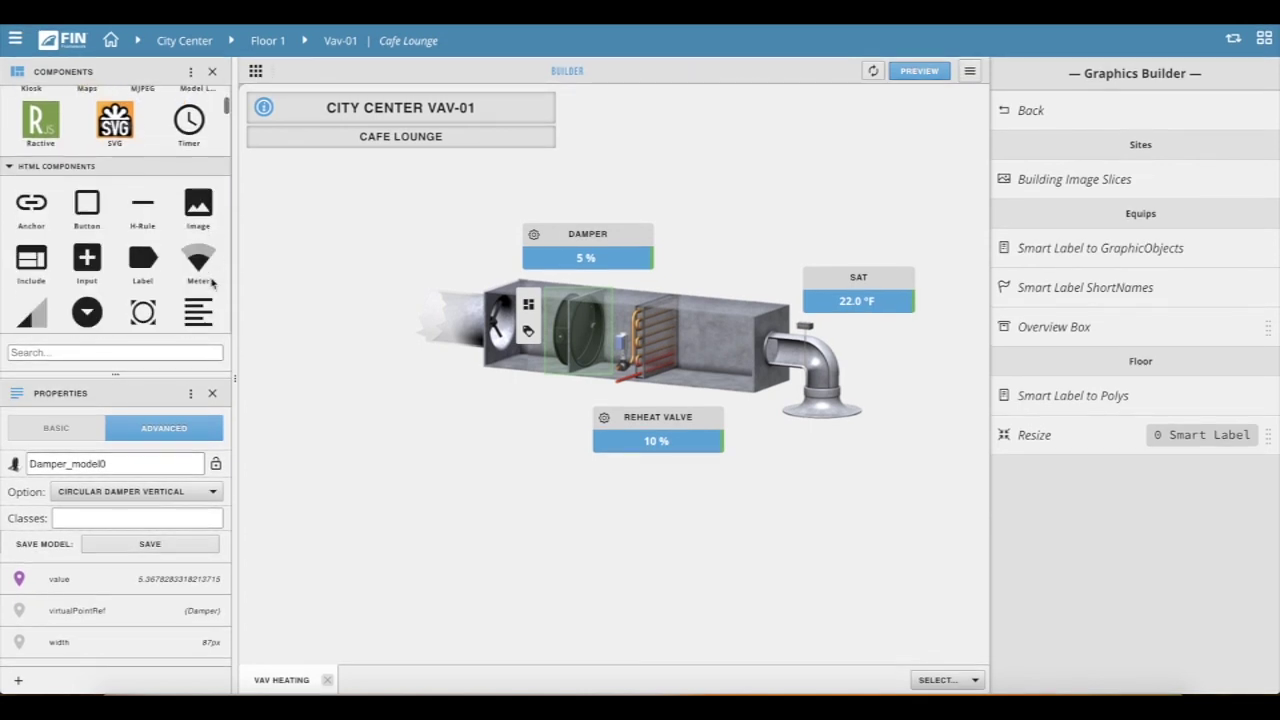
pyautogui.scroll(-10, 212, 285)
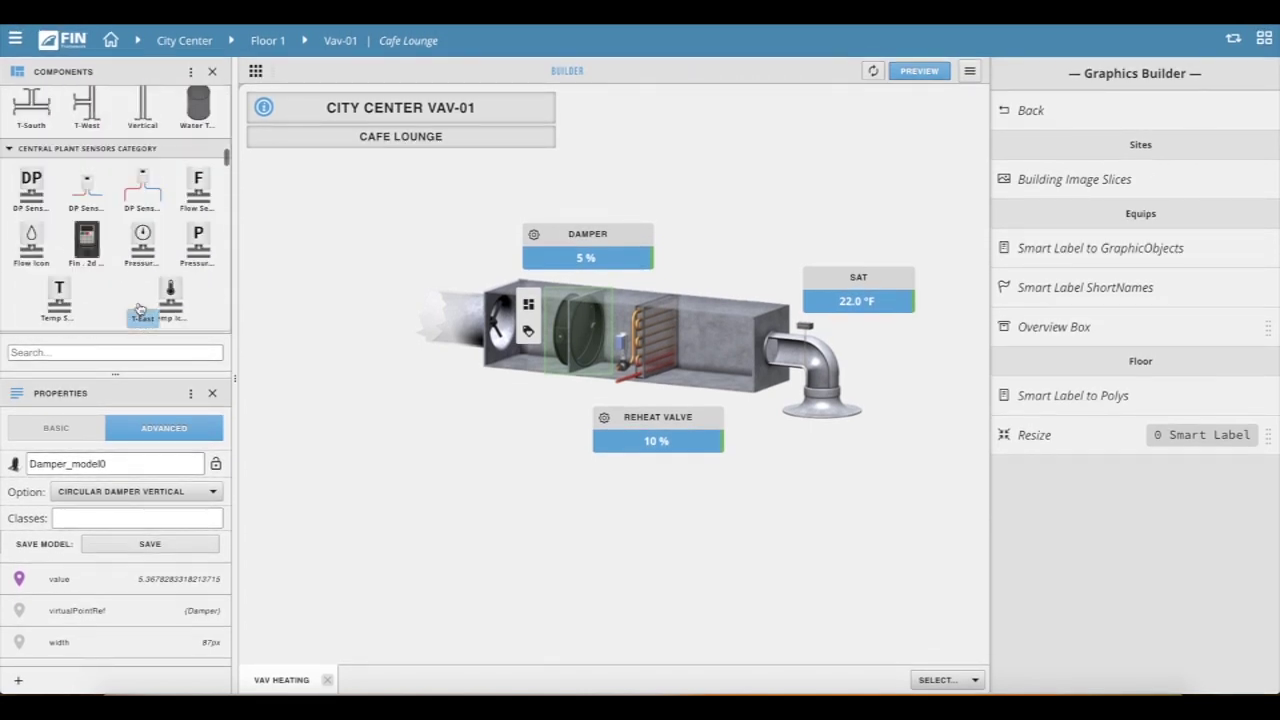
pyautogui.moveTo(142, 175); pyautogui.dragTo(333, 362)
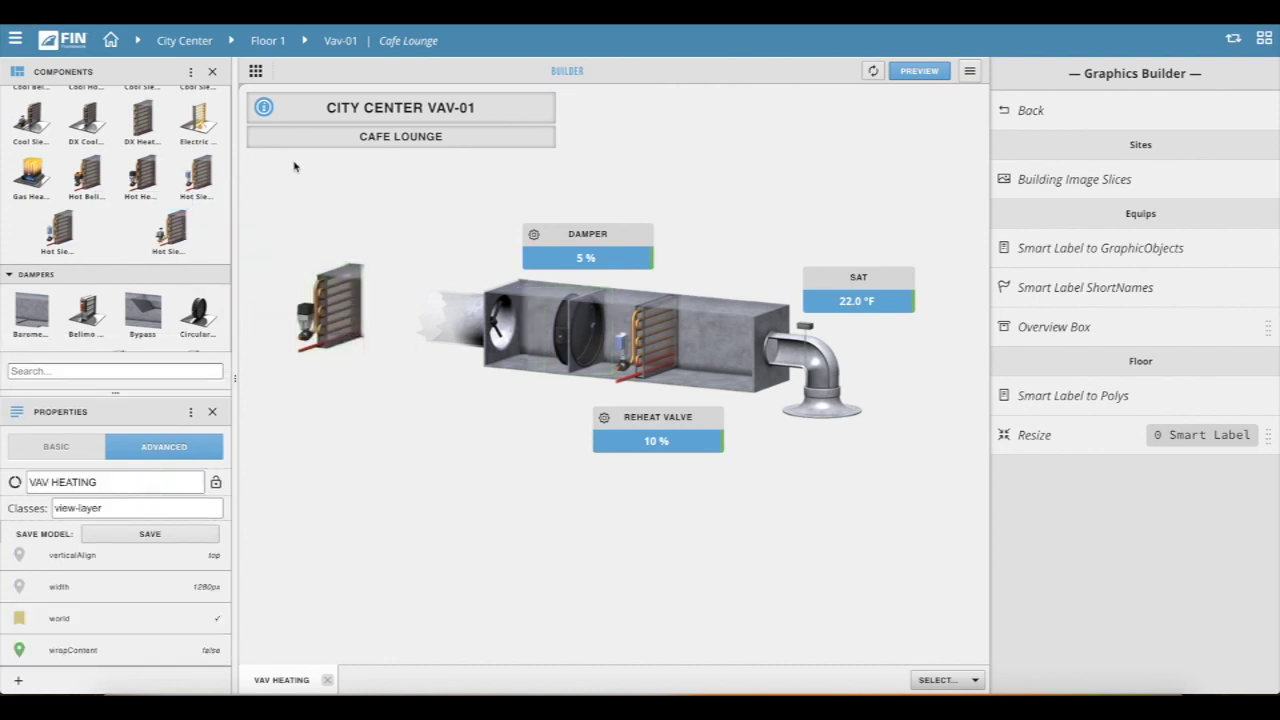
# Drag the ReHeat Valve virtual point onto the new coil.
pyautogui.click(190, 72)
pyautogui.click(142, 177)
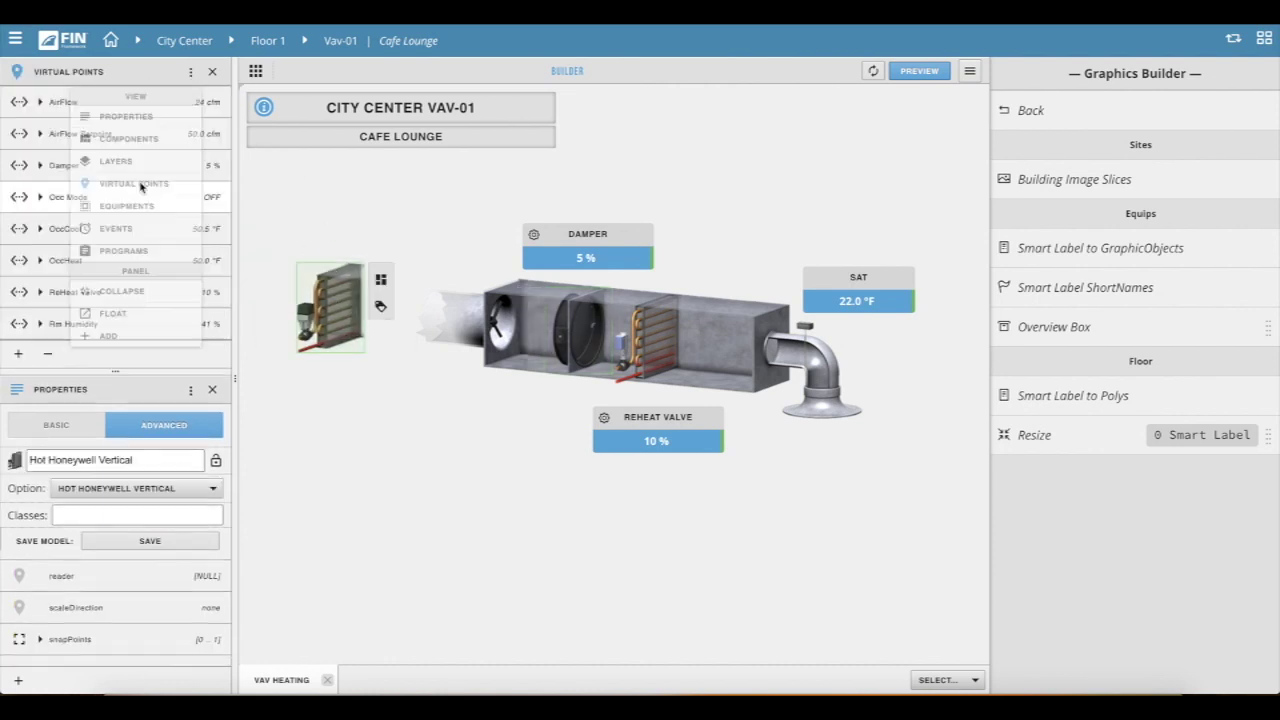
pyautogui.moveTo(163, 292); pyautogui.dragTo(330, 308)
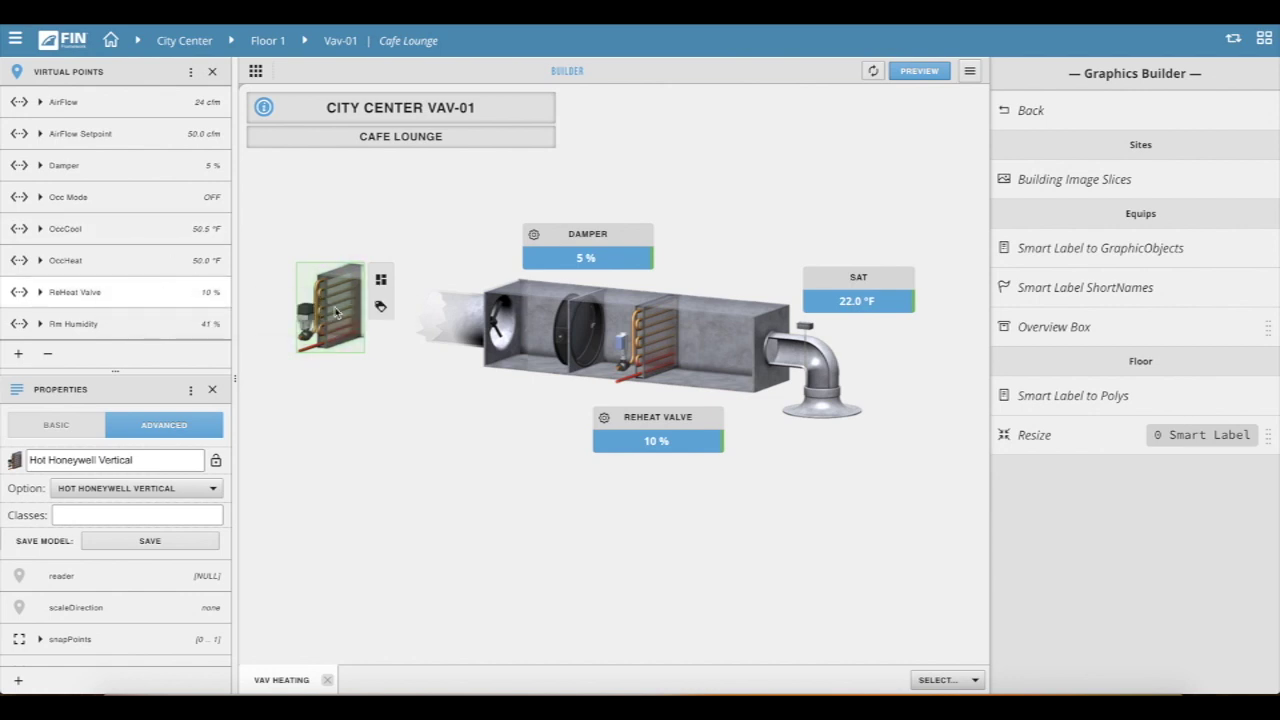
pyautogui.click(367, 413)
# Set the coil's VirtualPointRef to ReHeat Valve and apply.
pyautogui.click(346, 314)
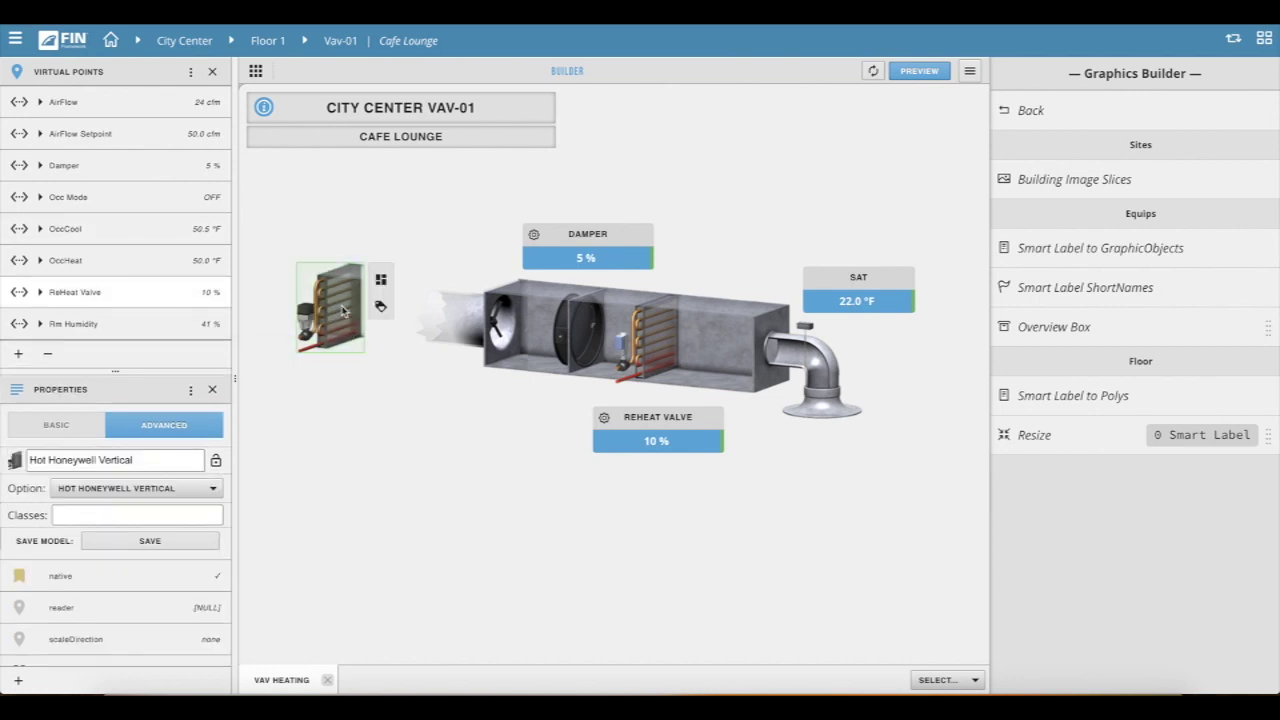
pyautogui.rightClick(349, 319)
pyautogui.click(406, 424)
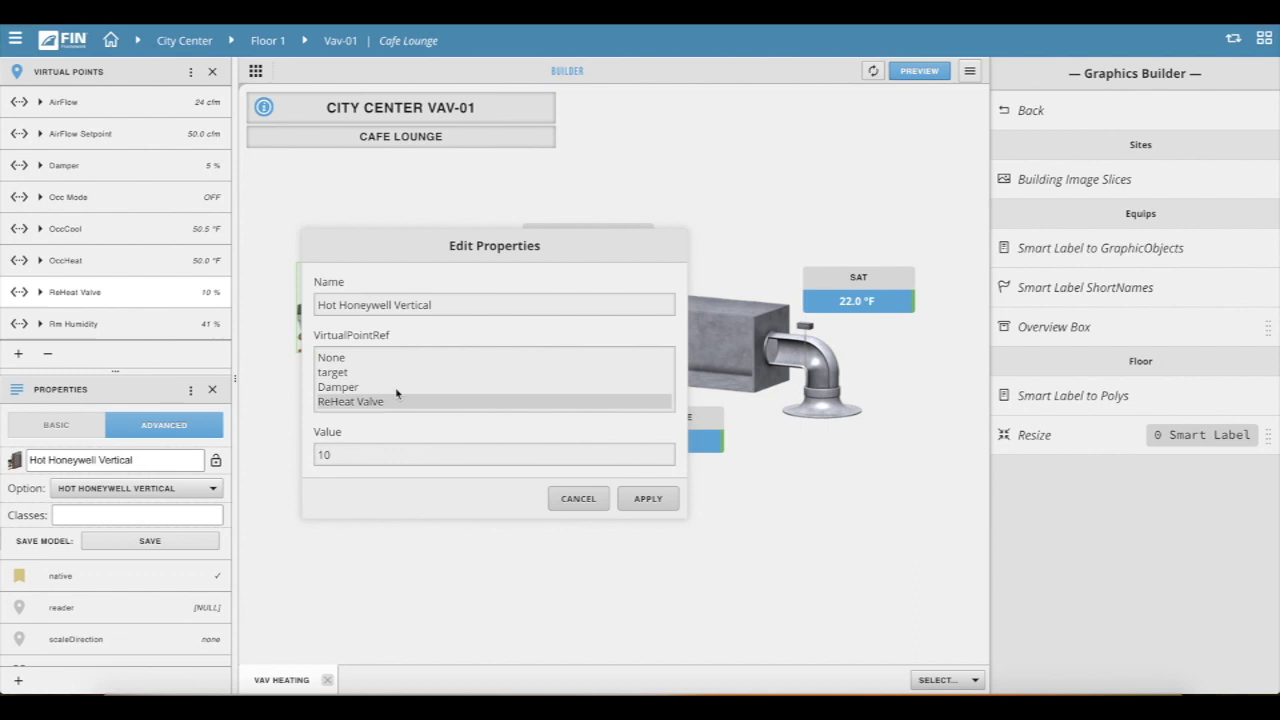
pyautogui.click(395, 388)
pyautogui.click(397, 401)
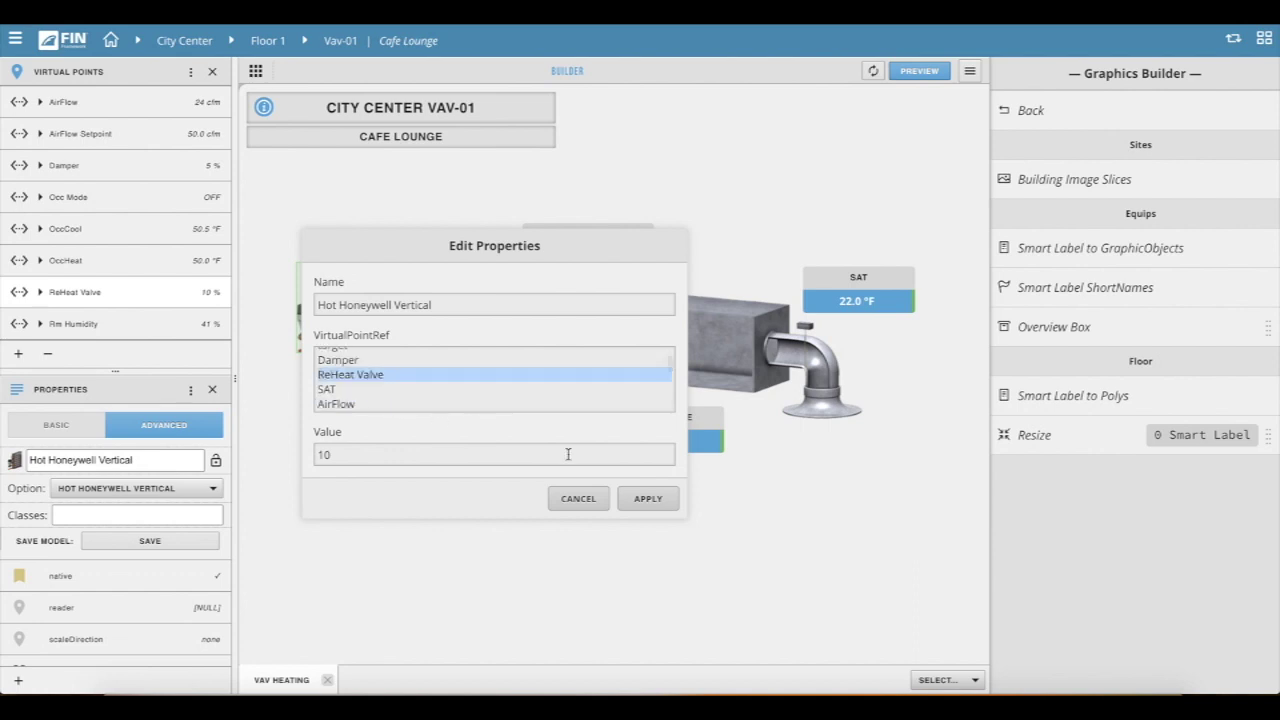
pyautogui.click(648, 500)
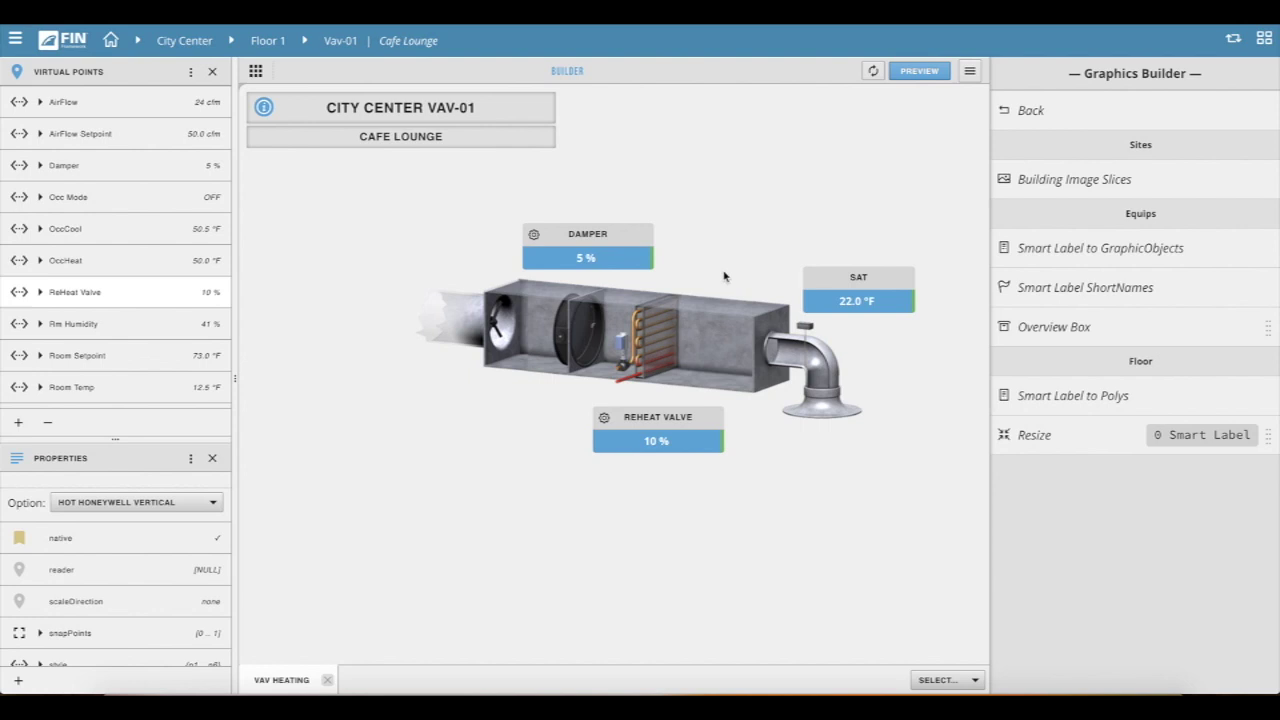
# Create a new overview box with AirFlow, AirFlow Setpoint, Occ Mode, OccCool, OccHeat, UnOccCool and UnOccHeat.
pyautogui.click(1137, 320)
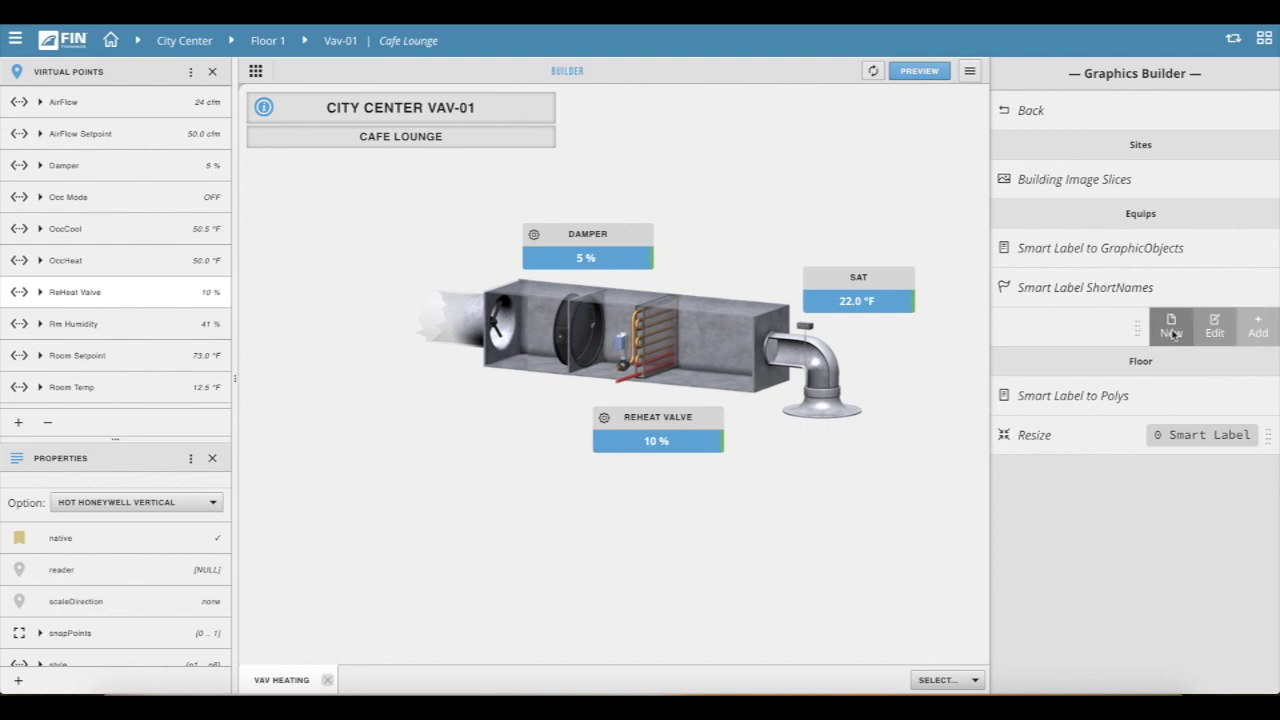
pyautogui.click(1171, 327)
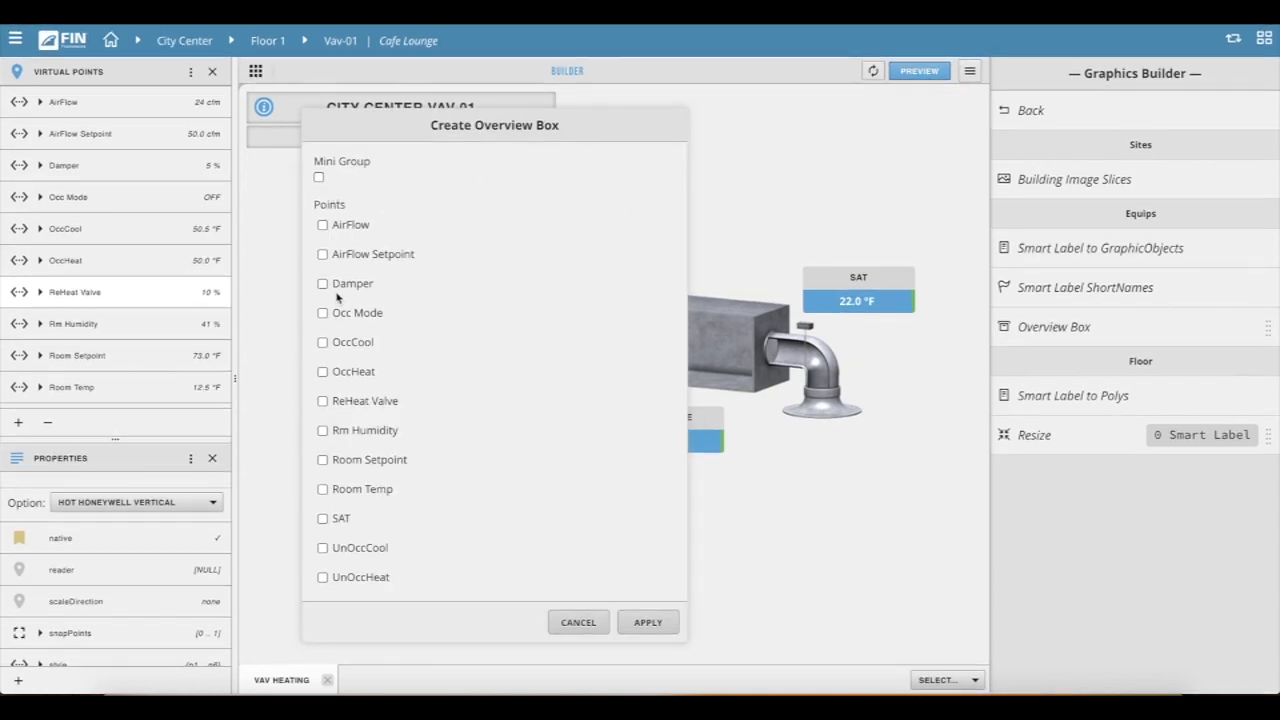
pyautogui.click(322, 225)
pyautogui.click(322, 254)
pyautogui.click(322, 313)
pyautogui.click(322, 342)
pyautogui.click(322, 371)
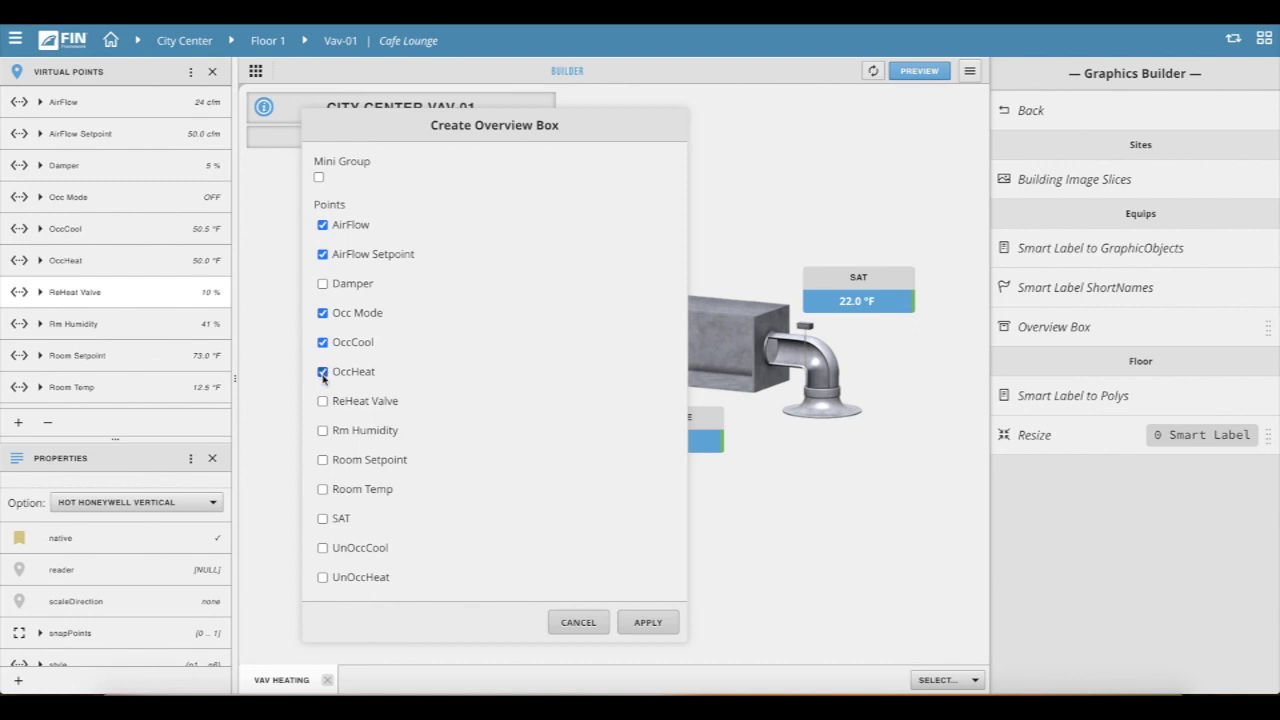
pyautogui.click(322, 548)
pyautogui.click(322, 577)
pyautogui.click(645, 623)
# Label the overview box 'System Information' and place it on the graphic.
pyautogui.doubleClick(449, 162)
pyautogui.write('System Information')
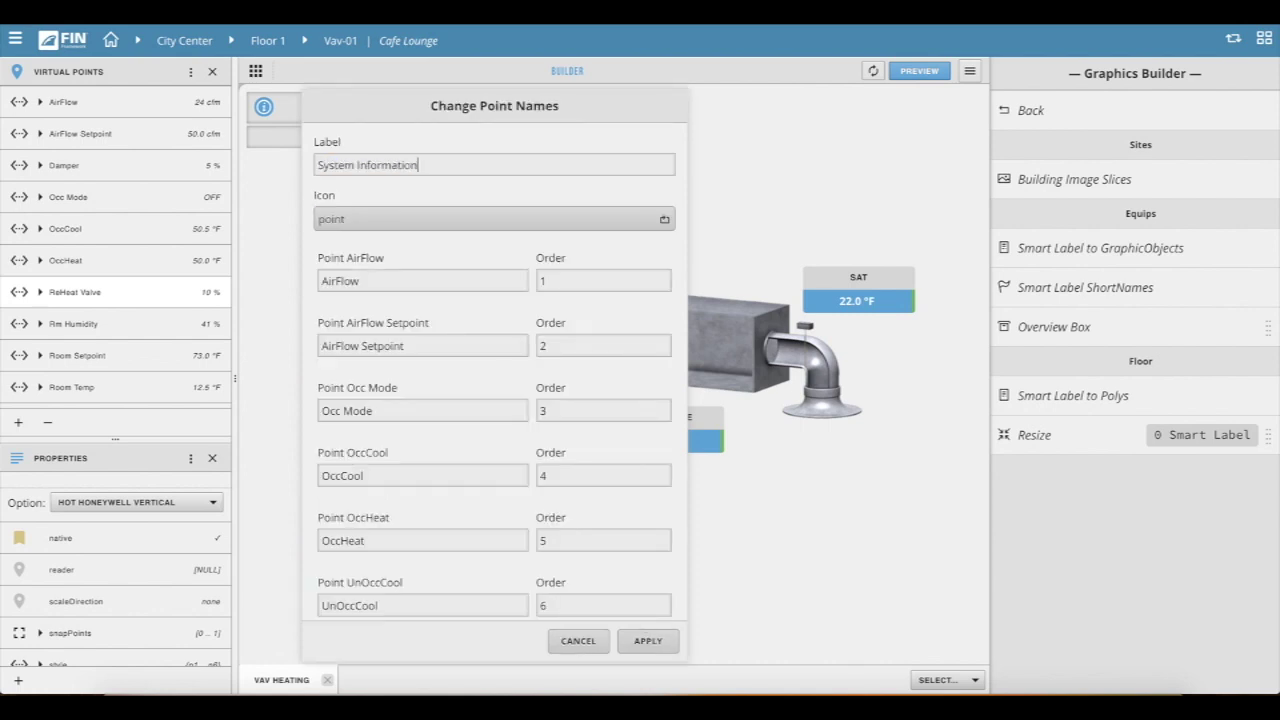
pyautogui.scroll(-2, 480, 250)
pyautogui.scroll(2, 480, 250)
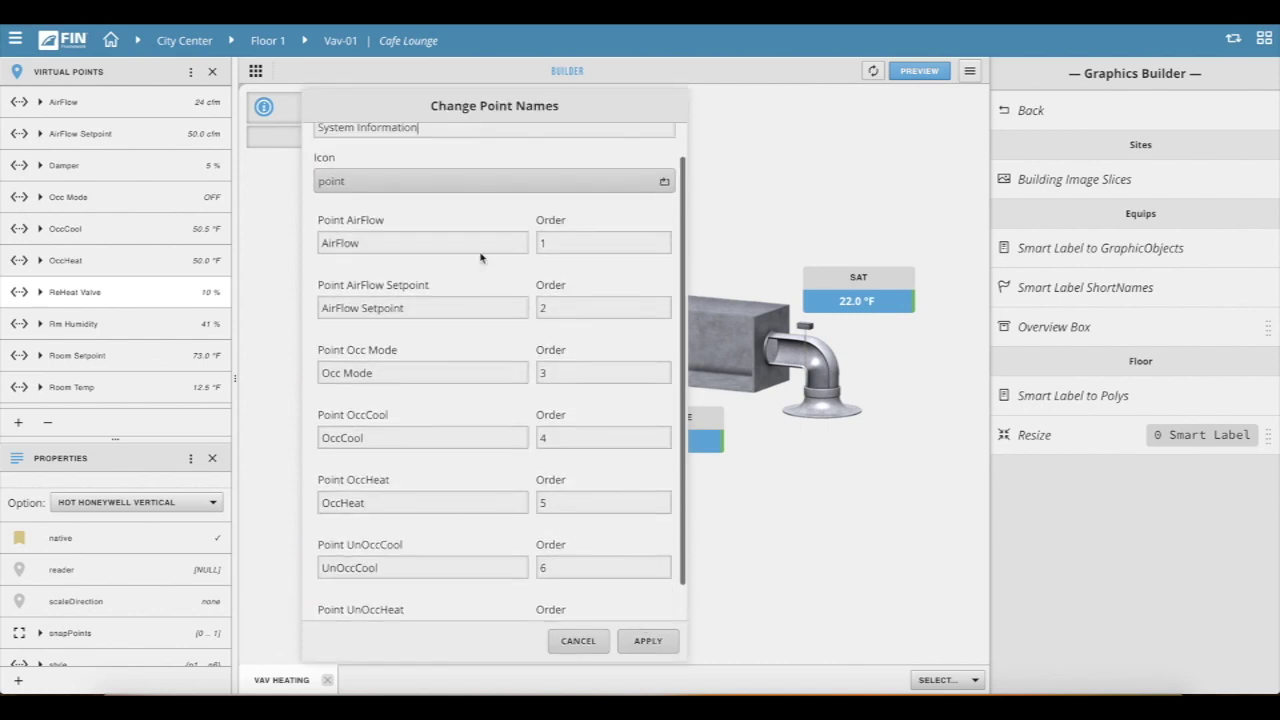
pyautogui.click(652, 642)
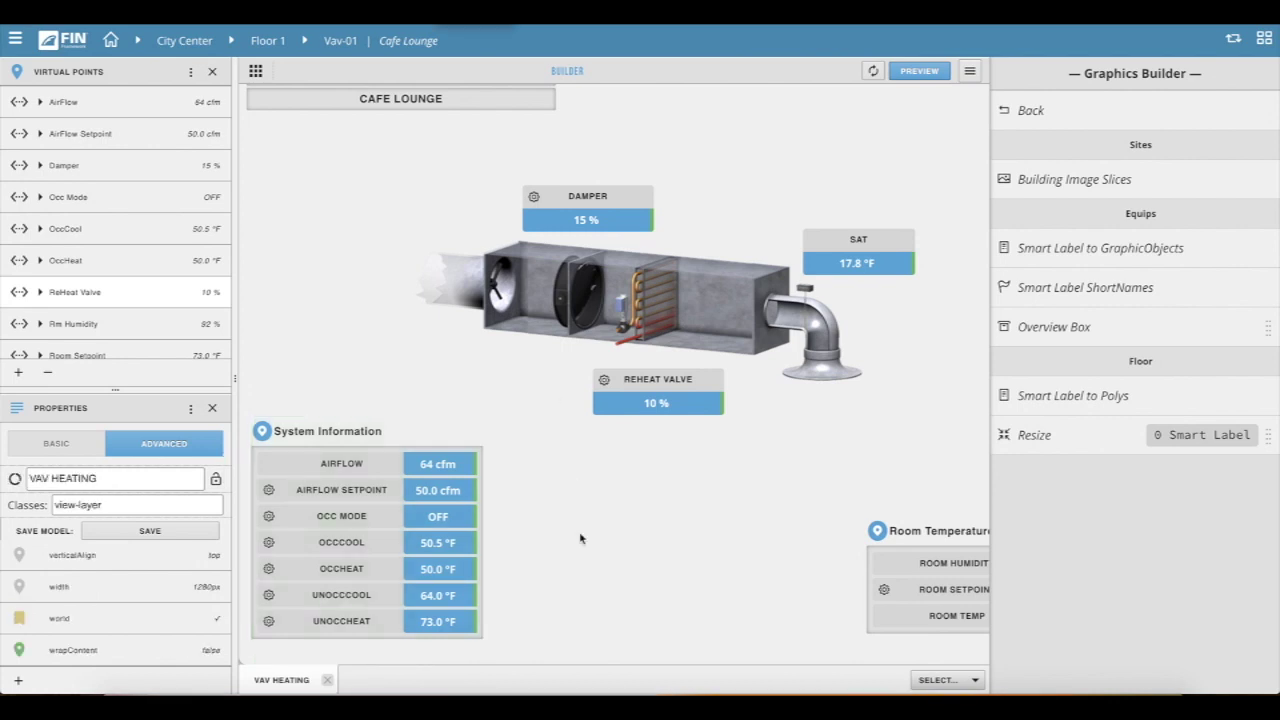
# Edit the System Information box so its first rows read 'Air Flow' and 'Air Flow Setpoint'.
pyautogui.rightClick(399, 528)
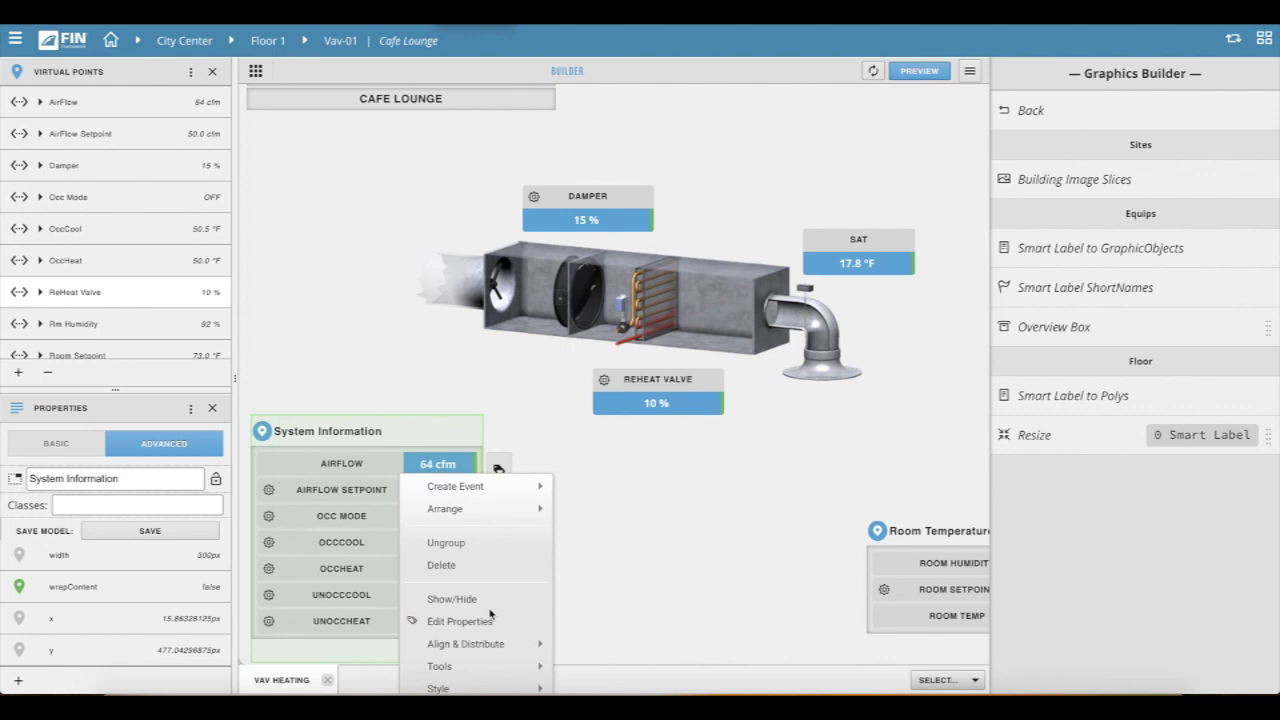
pyautogui.moveTo(493, 665)
pyautogui.moveTo(597, 670)
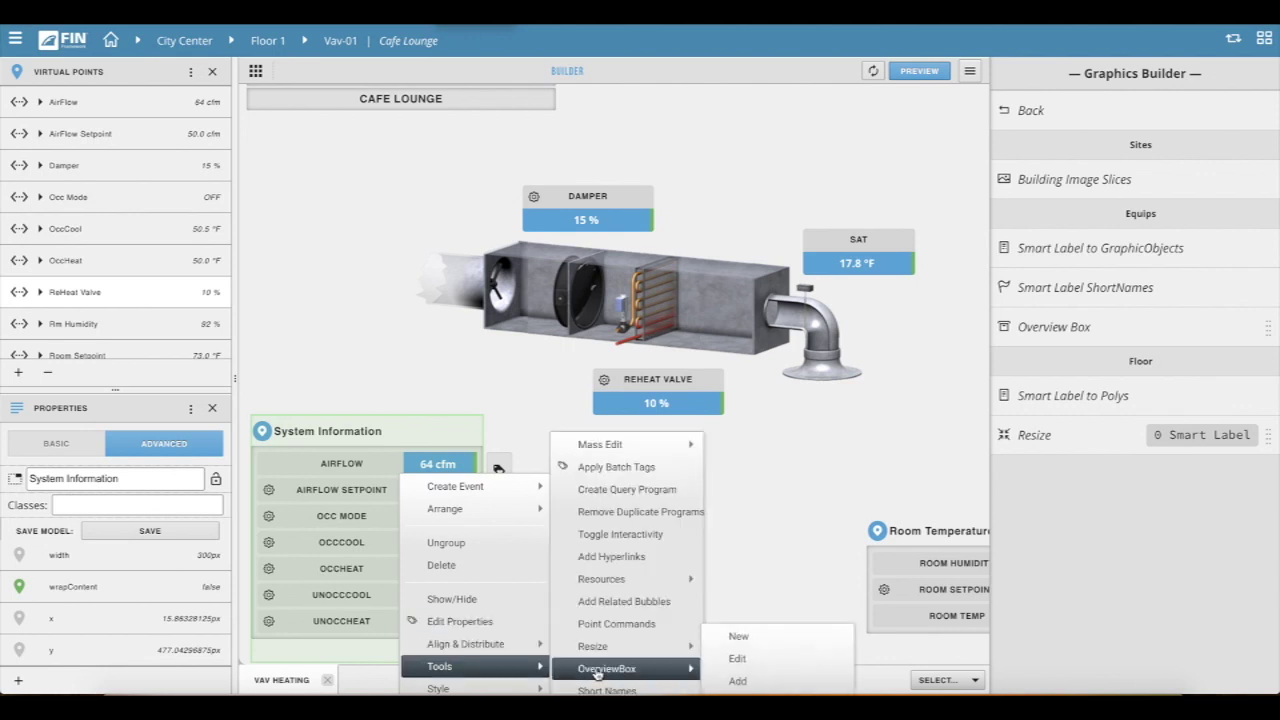
pyautogui.click(737, 660)
pyautogui.scroll(-1, 527, 389)
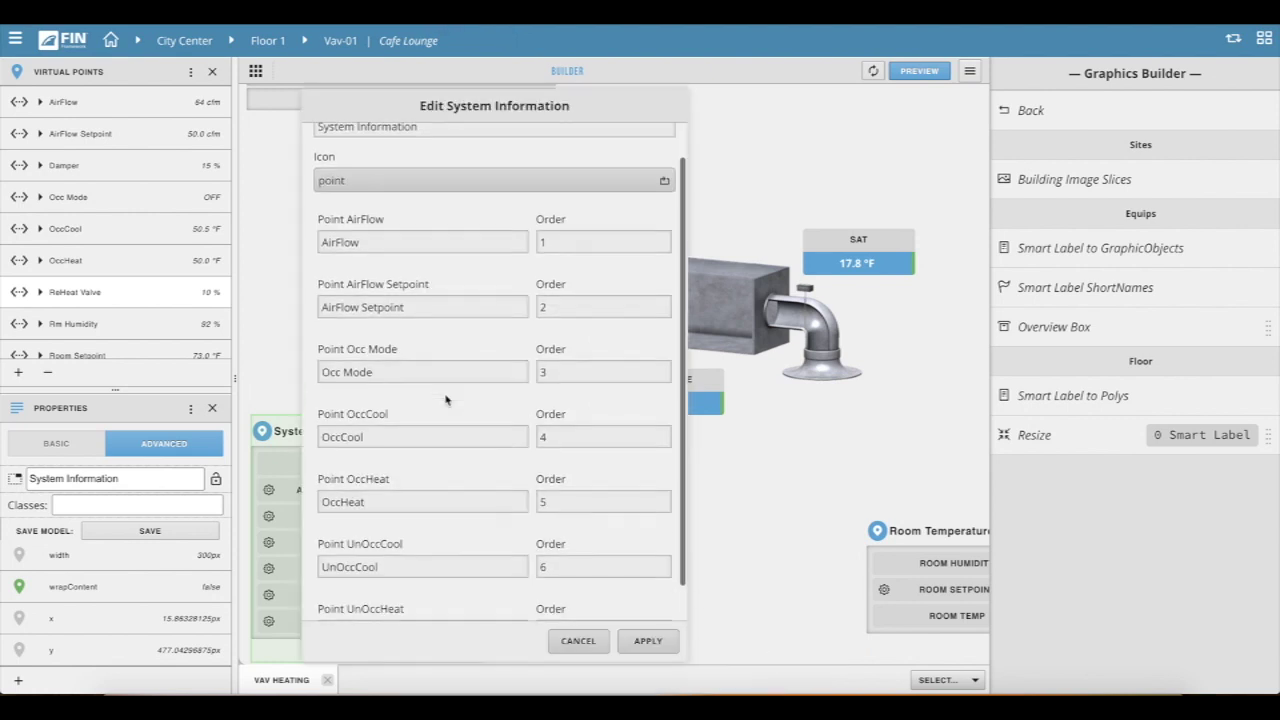
pyautogui.click(339, 243)
pyautogui.click(340, 307)
pyautogui.scroll(-1, 430, 480)
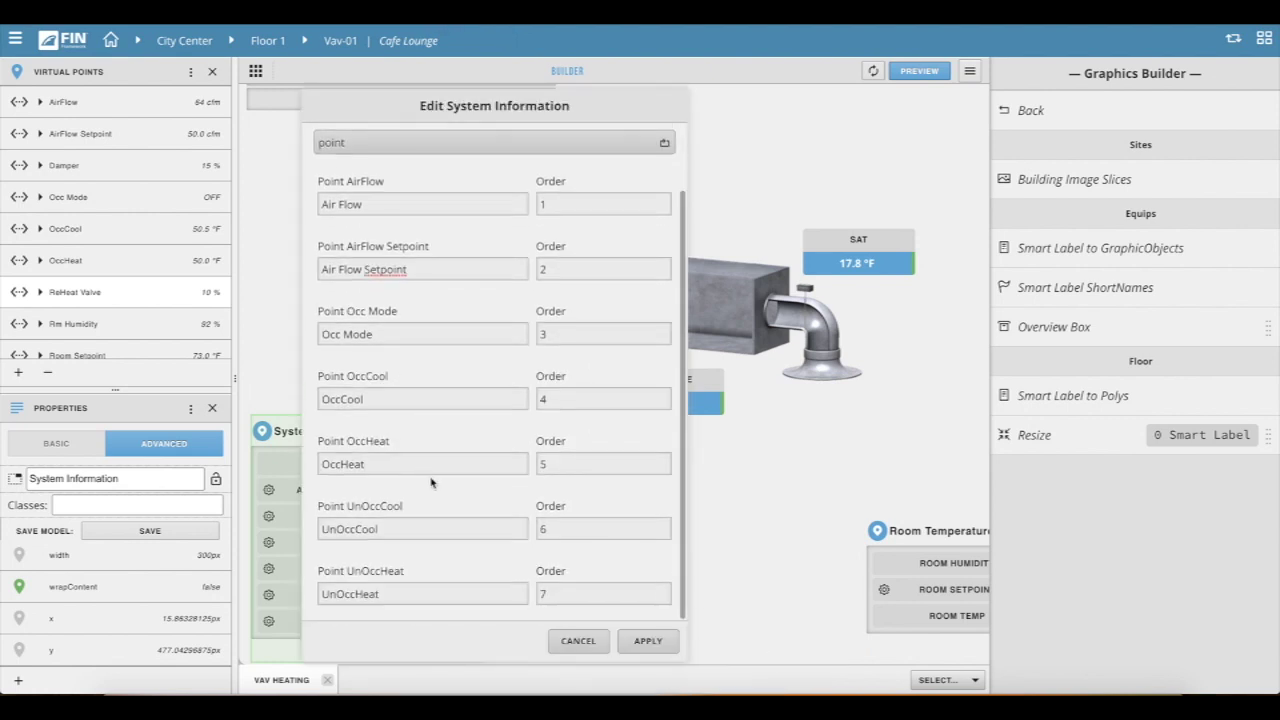
pyautogui.click(652, 641)
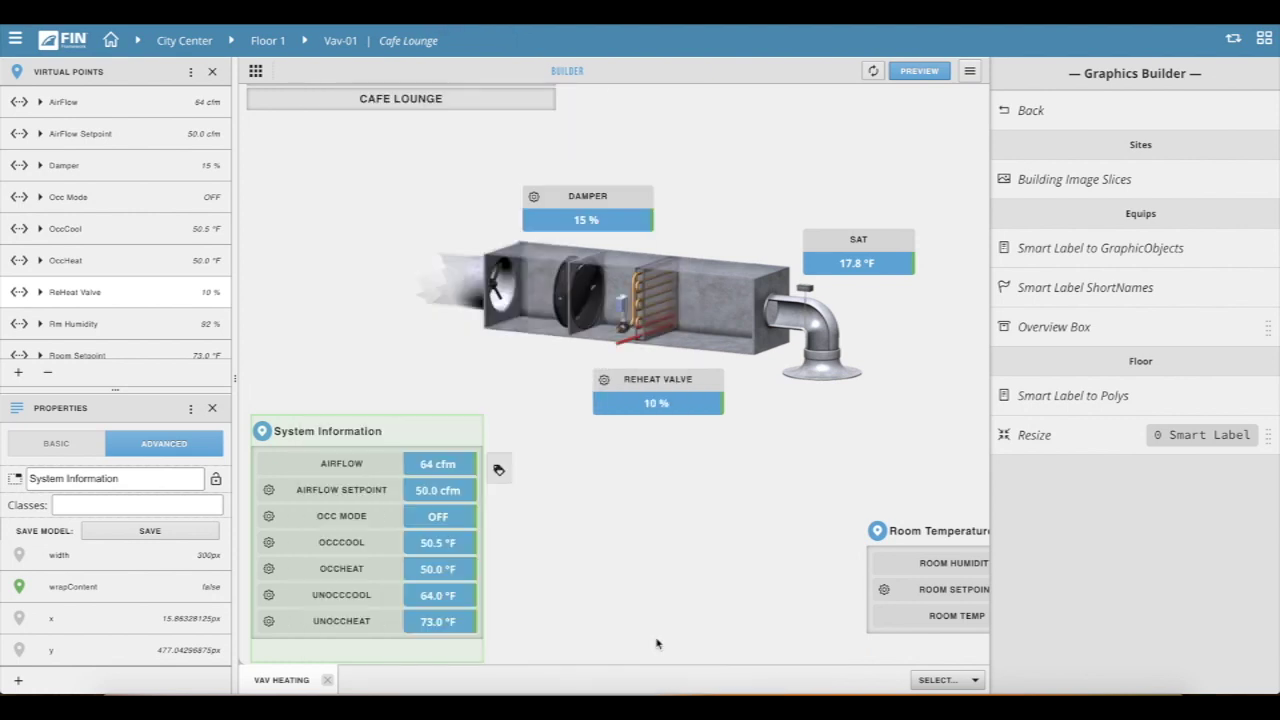
pyautogui.click(762, 480)
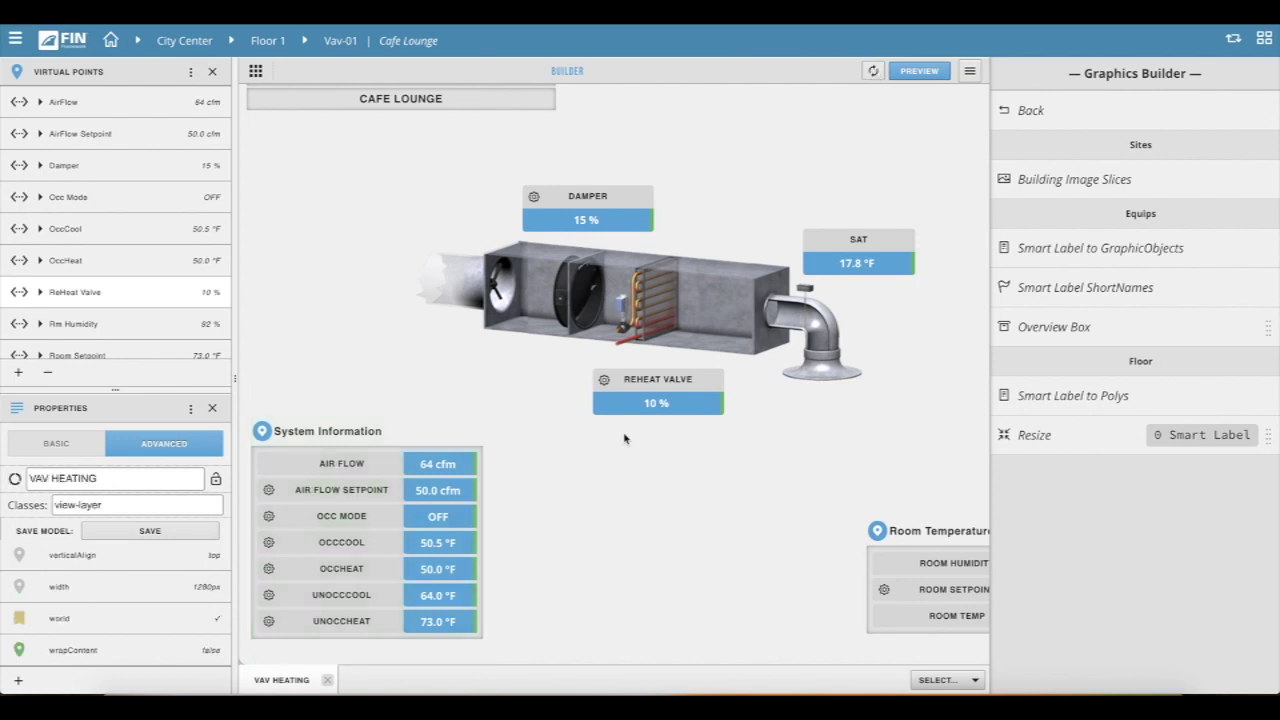
# Replace the SAT label's short name with 'Supply Air Temp' and refresh the graphic.
pyautogui.click(845, 246)
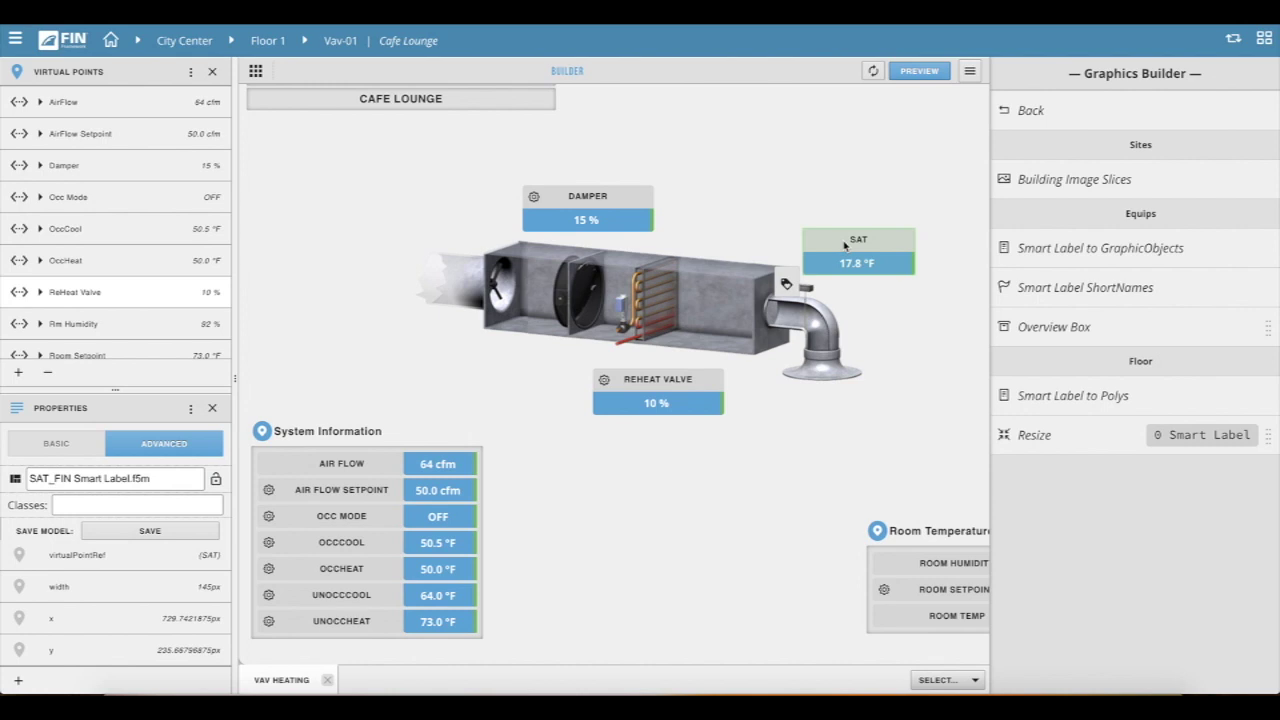
pyautogui.rightClick(845, 246)
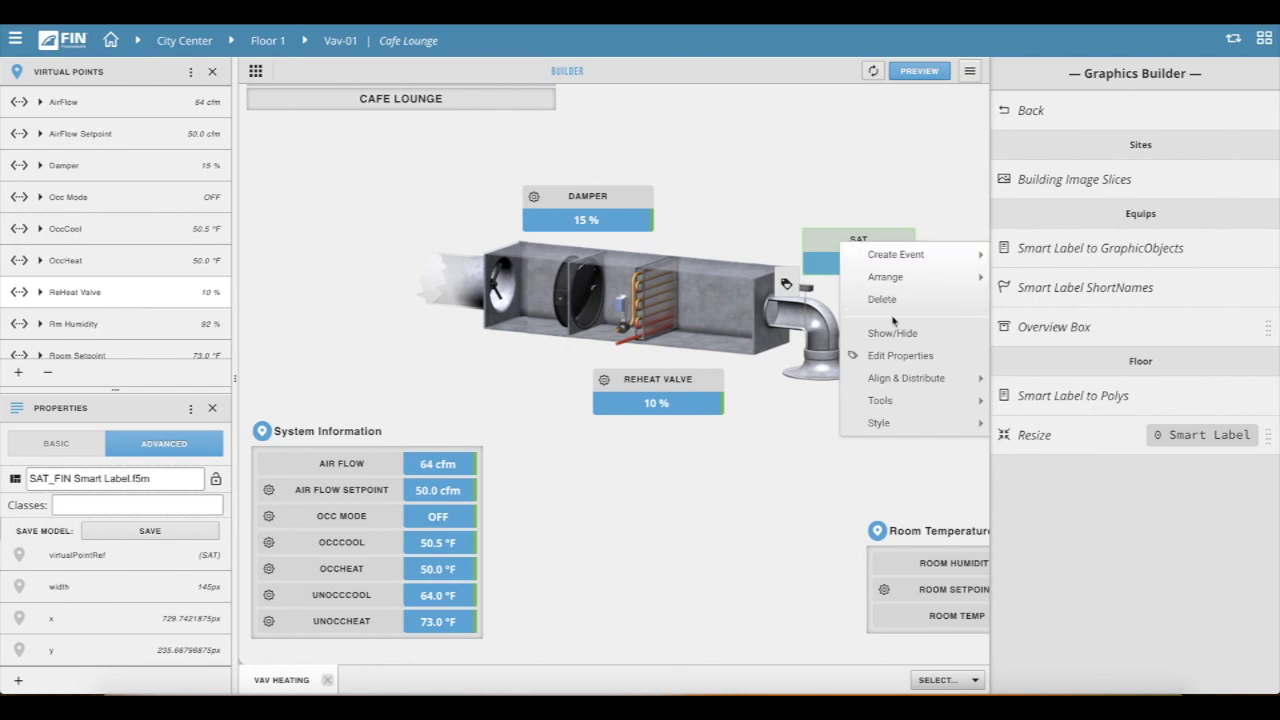
pyautogui.click(905, 401)
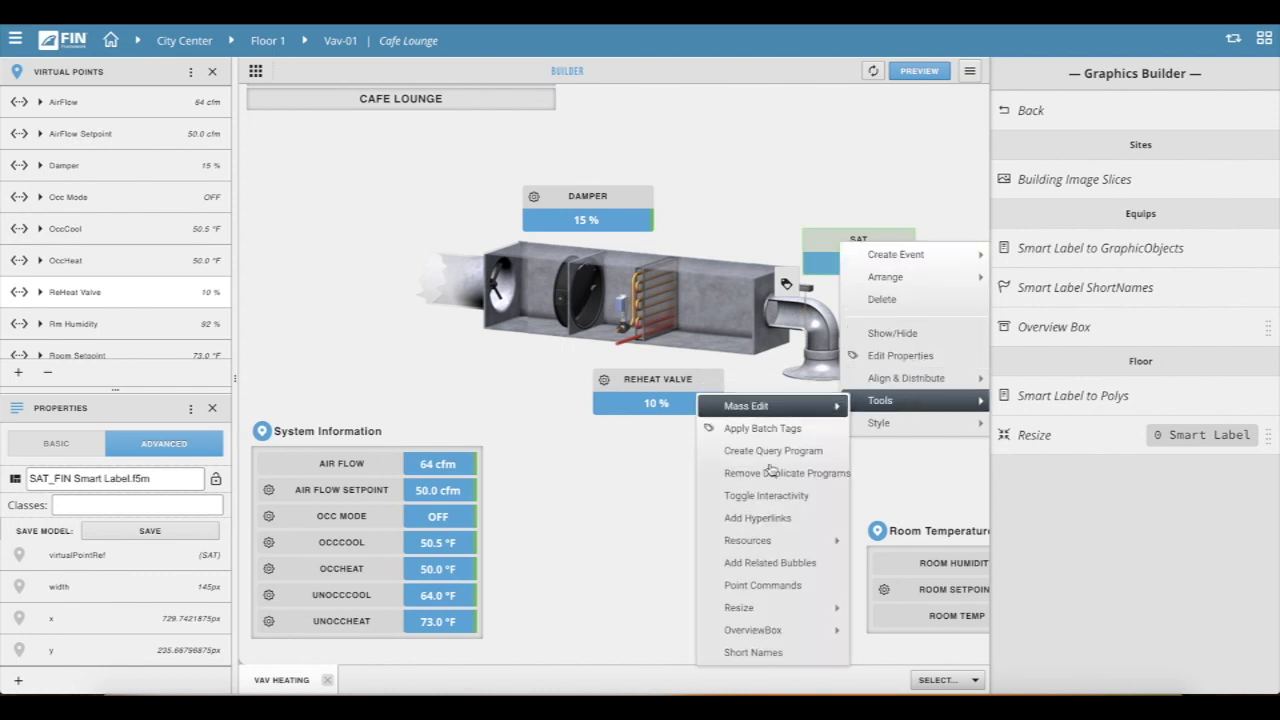
pyautogui.click(797, 657)
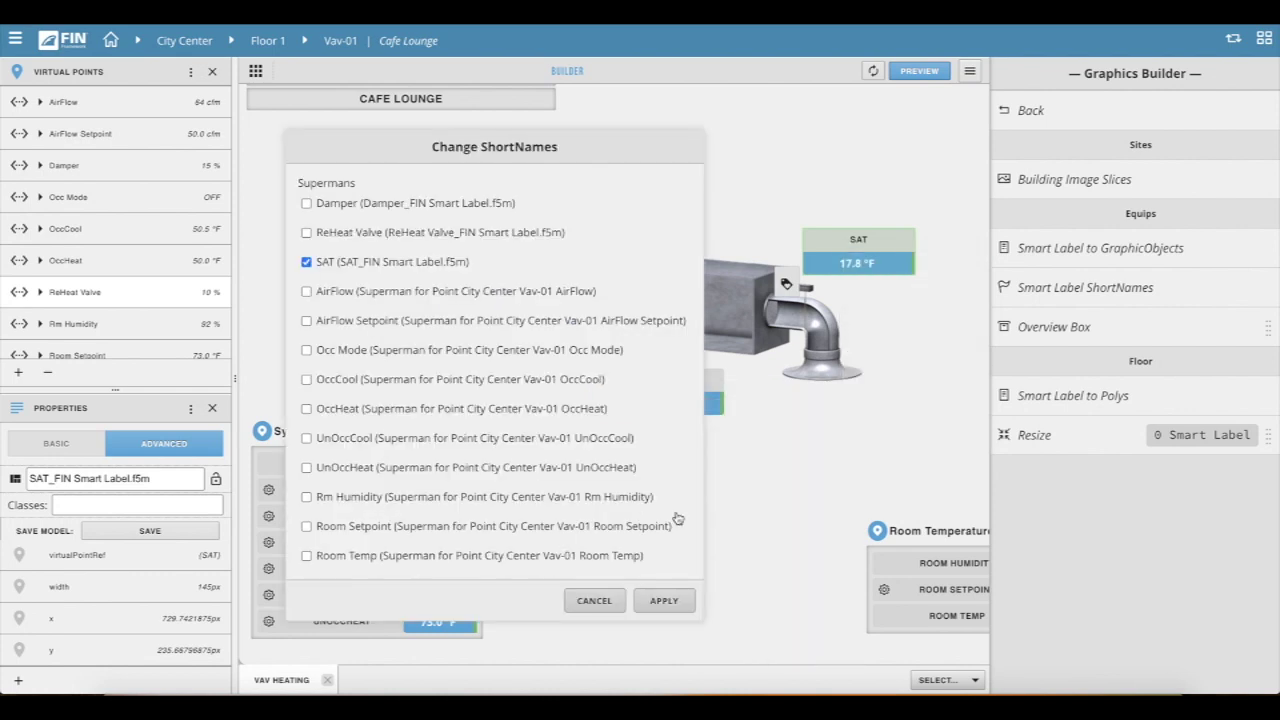
pyautogui.click(662, 603)
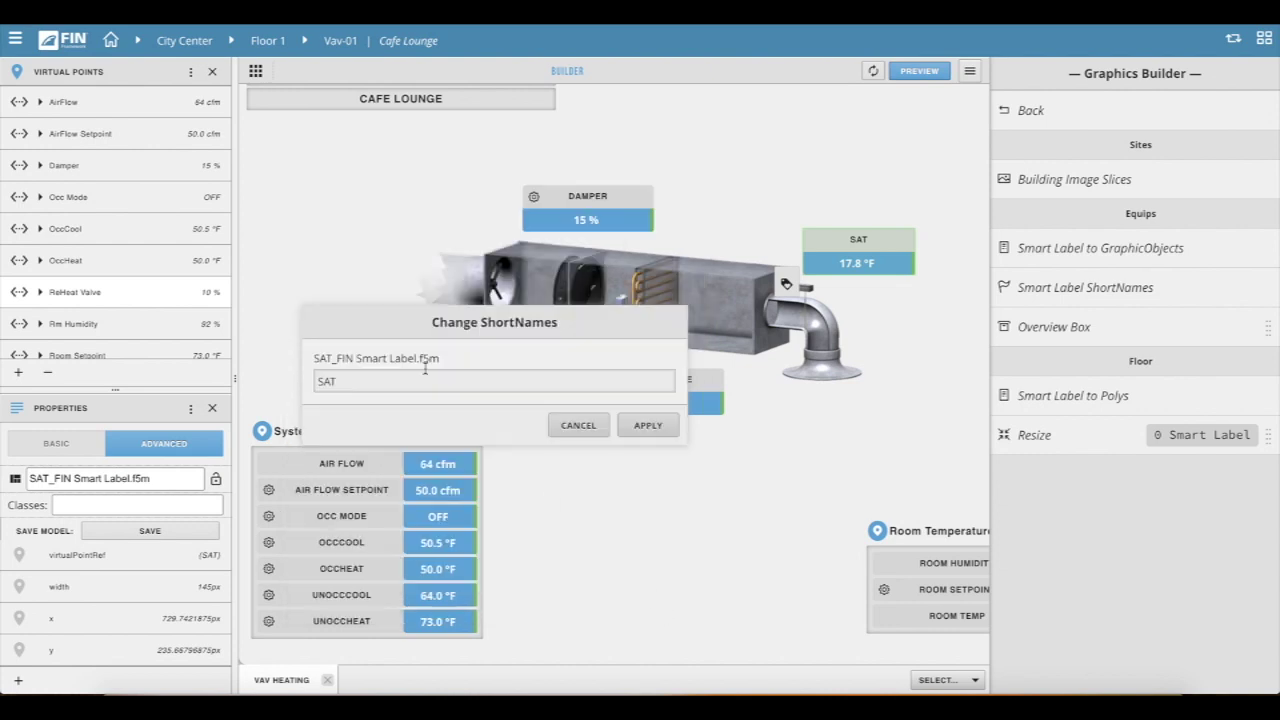
pyautogui.doubleClick(345, 381)
pyautogui.write('Supply Air Temp')
pyautogui.click(645, 428)
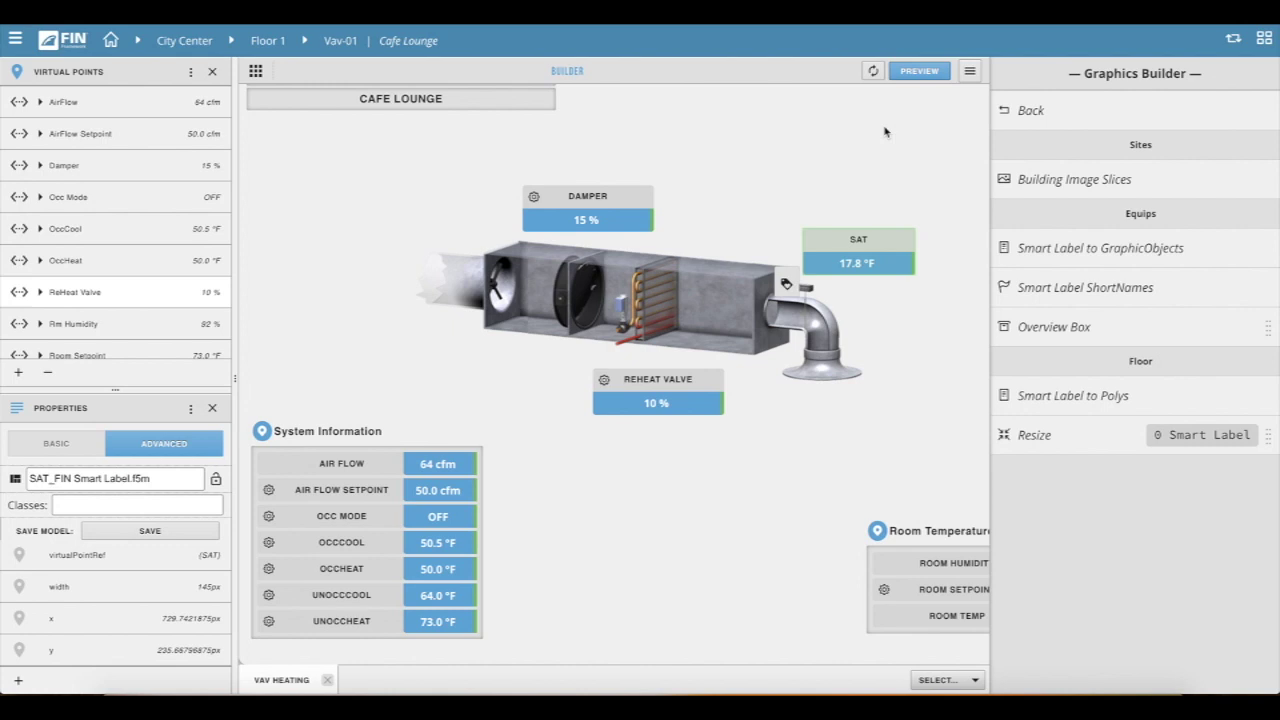
pyautogui.click(871, 76)
pyautogui.click(890, 196)
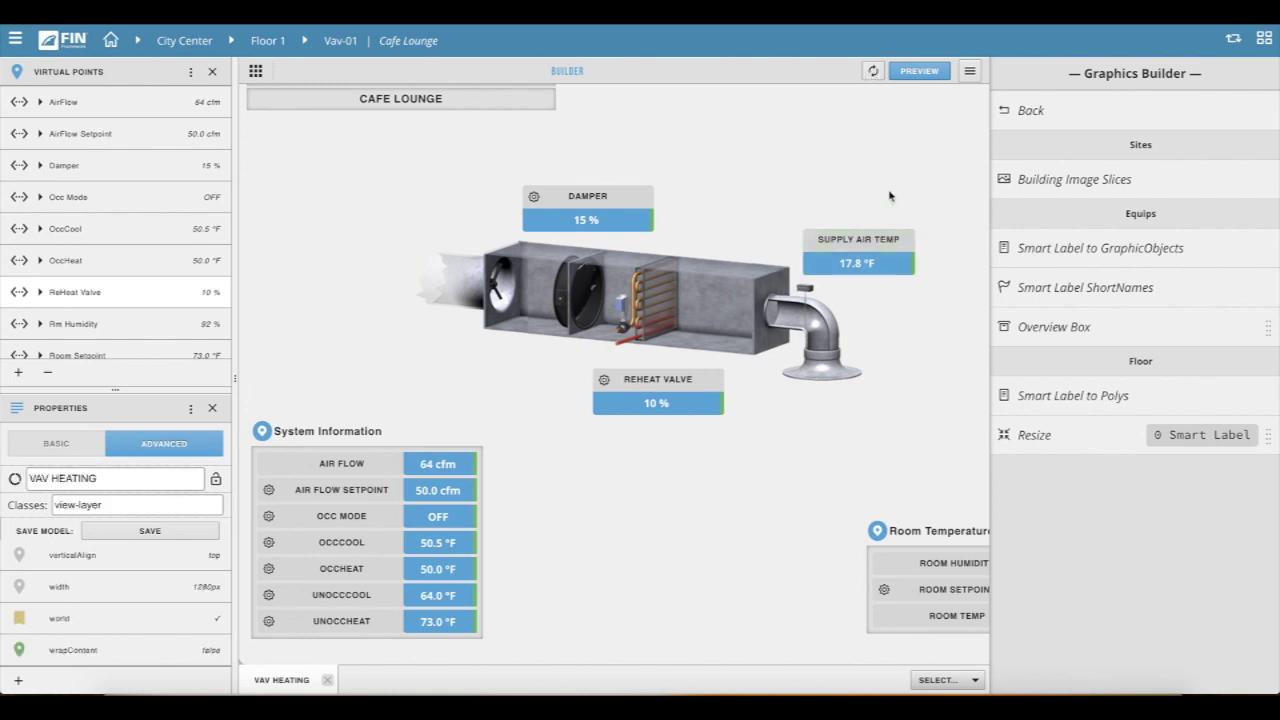
# Save the VAV HEATING graphic with the Graphic On query checked, then list Floor 1's equipment.
pyautogui.click(477, 176)
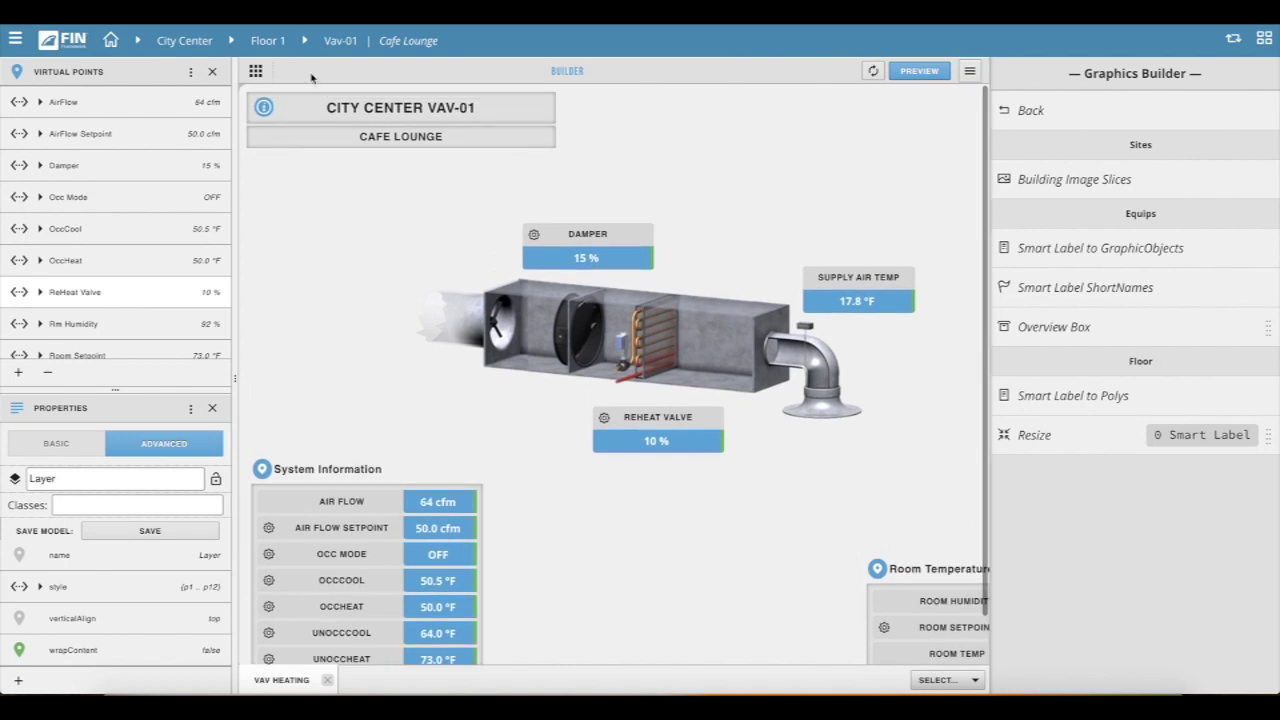
pyautogui.click(256, 71)
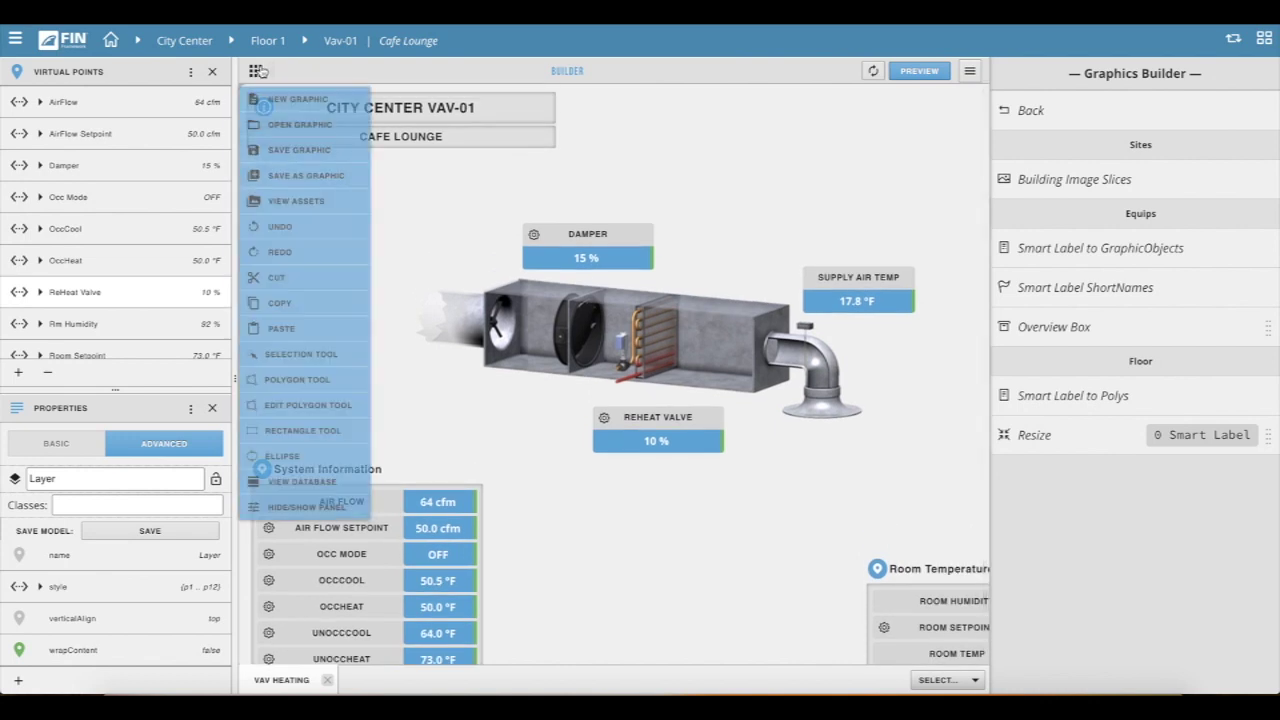
pyautogui.click(314, 147)
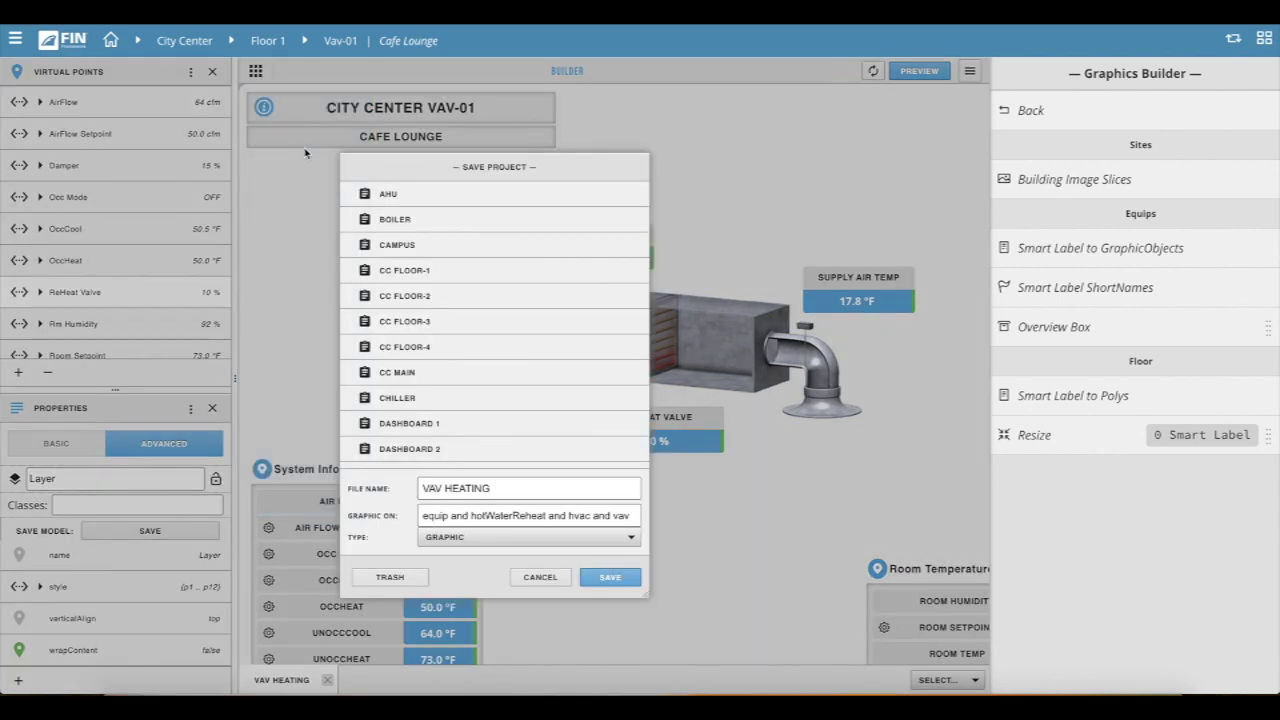
pyautogui.click(503, 516)
pyautogui.click(609, 578)
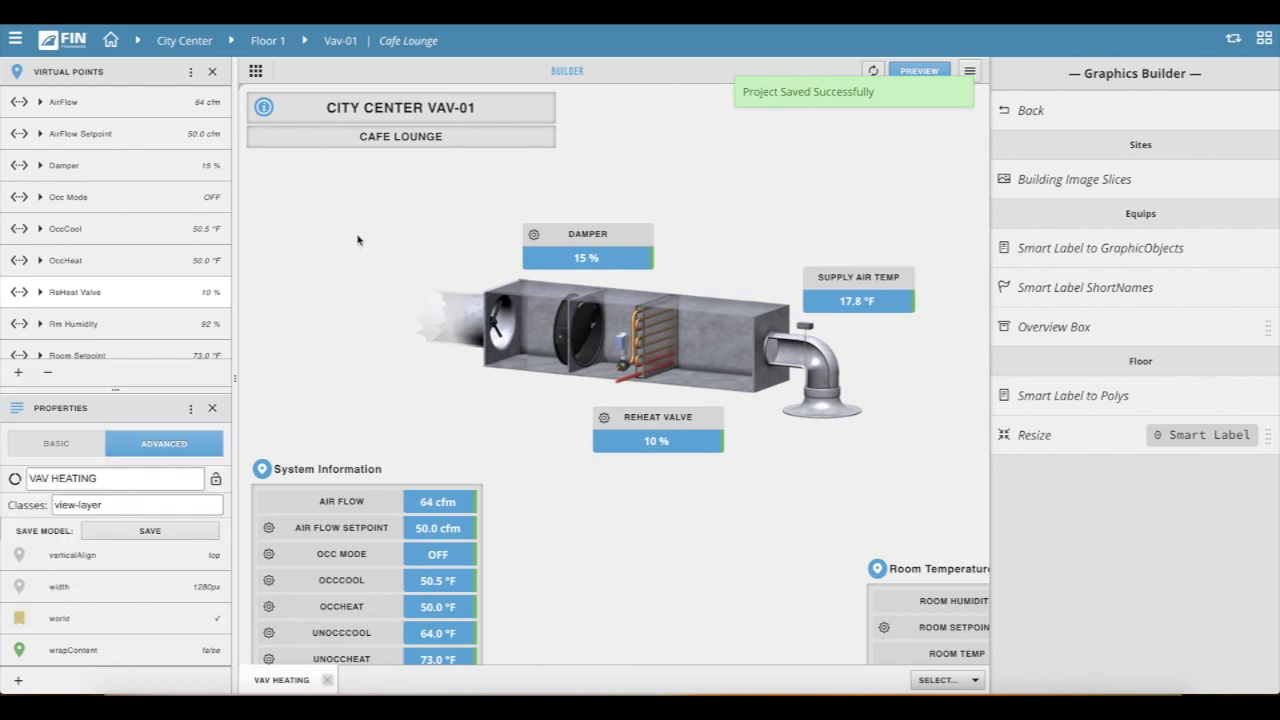
pyautogui.click(305, 42)
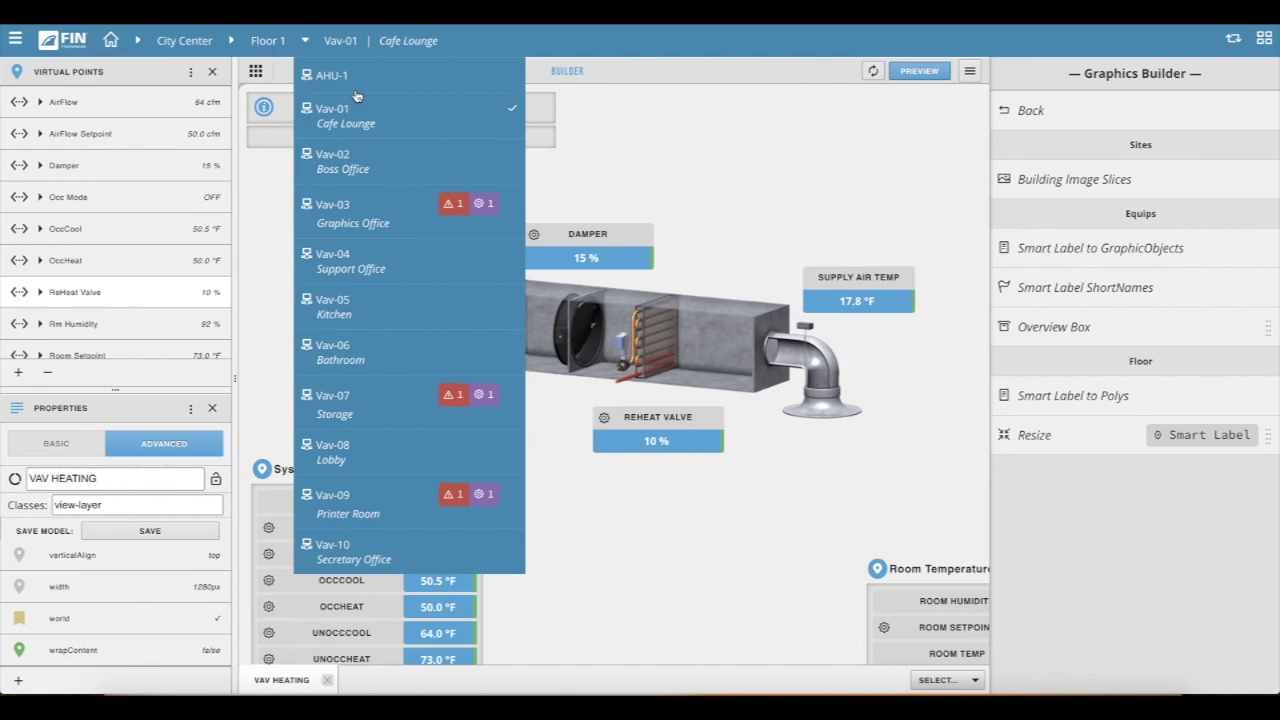
# Switch to Vav-03 Graphics Office and open the VAV HEATING graphic on it.
pyautogui.click(413, 206)
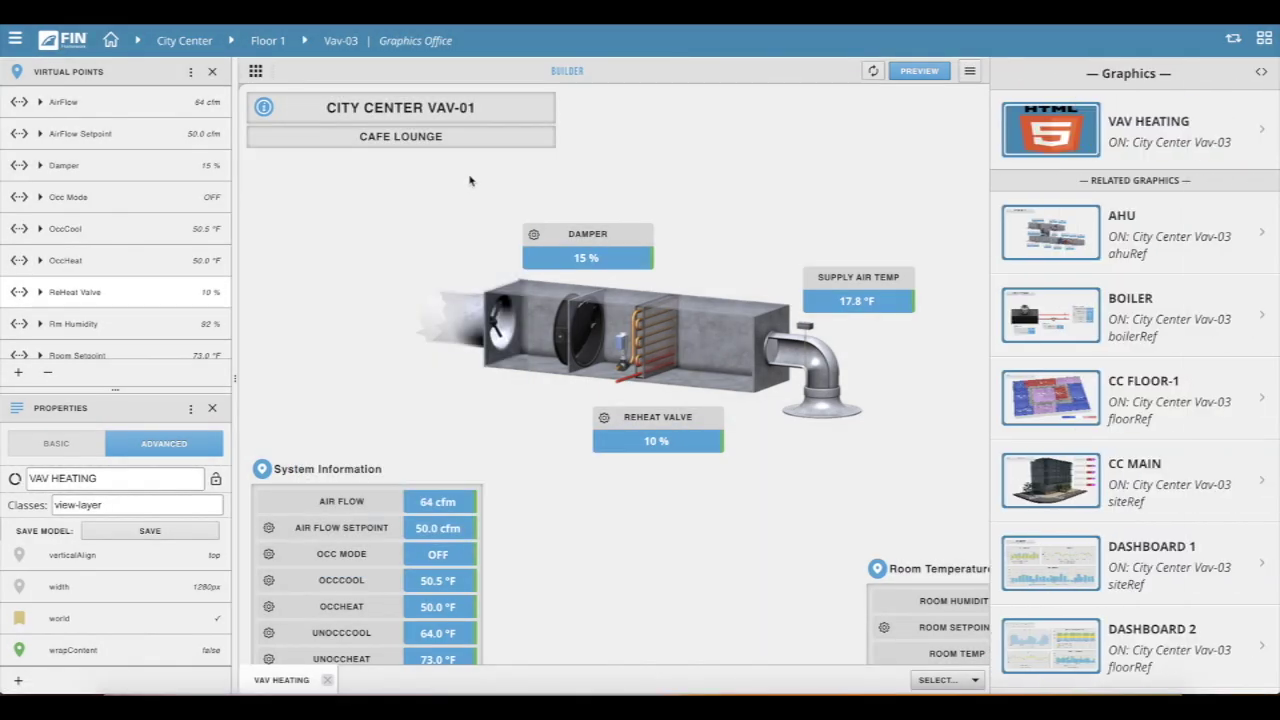
pyautogui.click(45, 650)
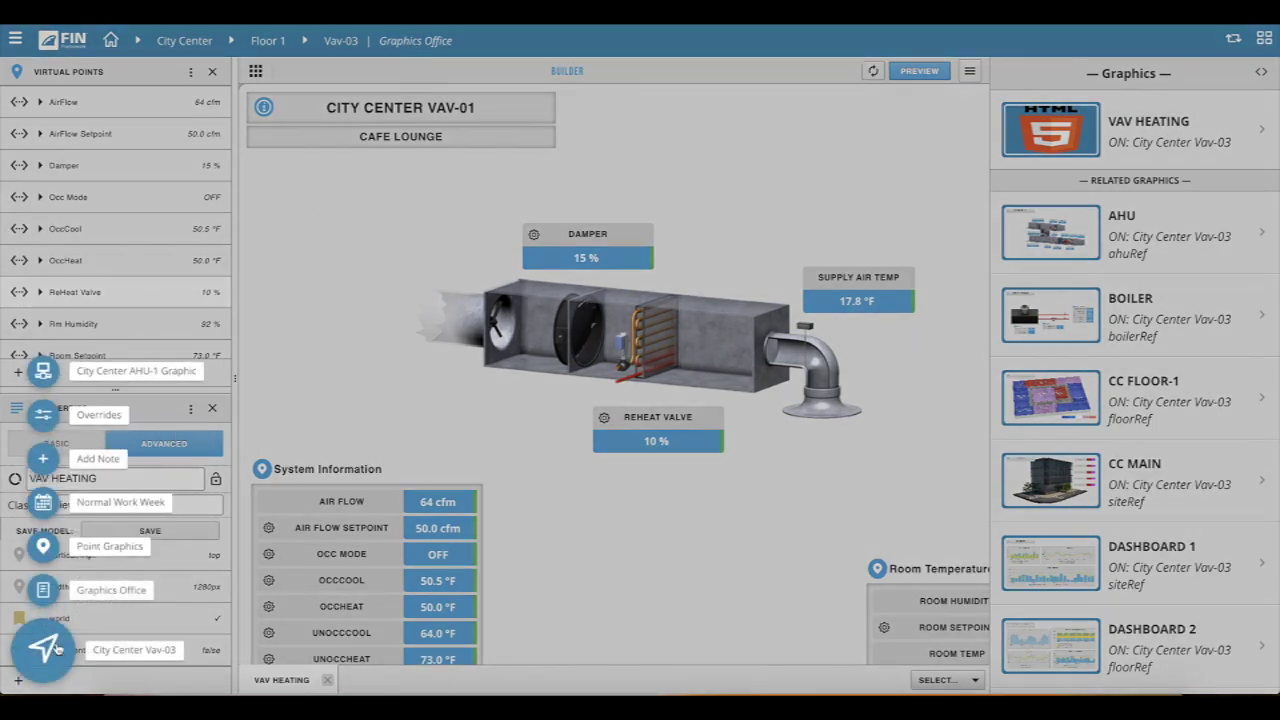
pyautogui.click(480, 232)
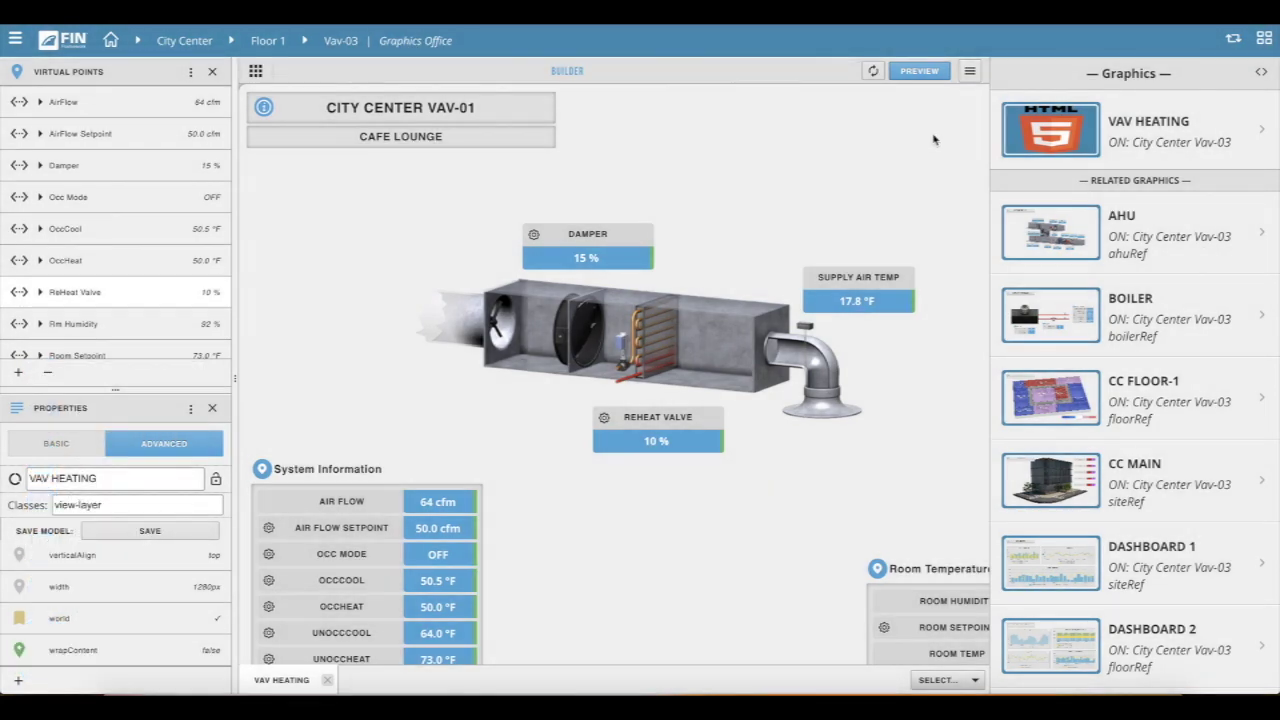
pyautogui.click(1162, 143)
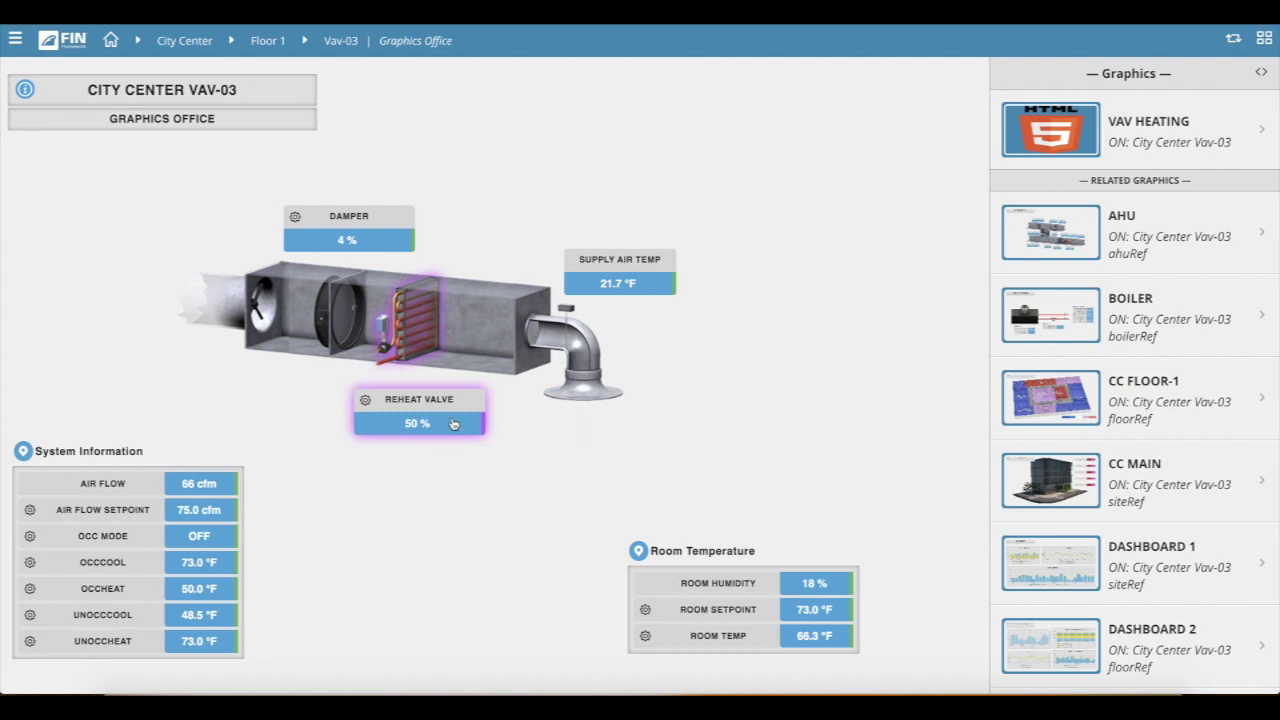
# Emergency-set the Vav-03 damper from 16.11 to 50 %.
pyautogui.click(463, 415)
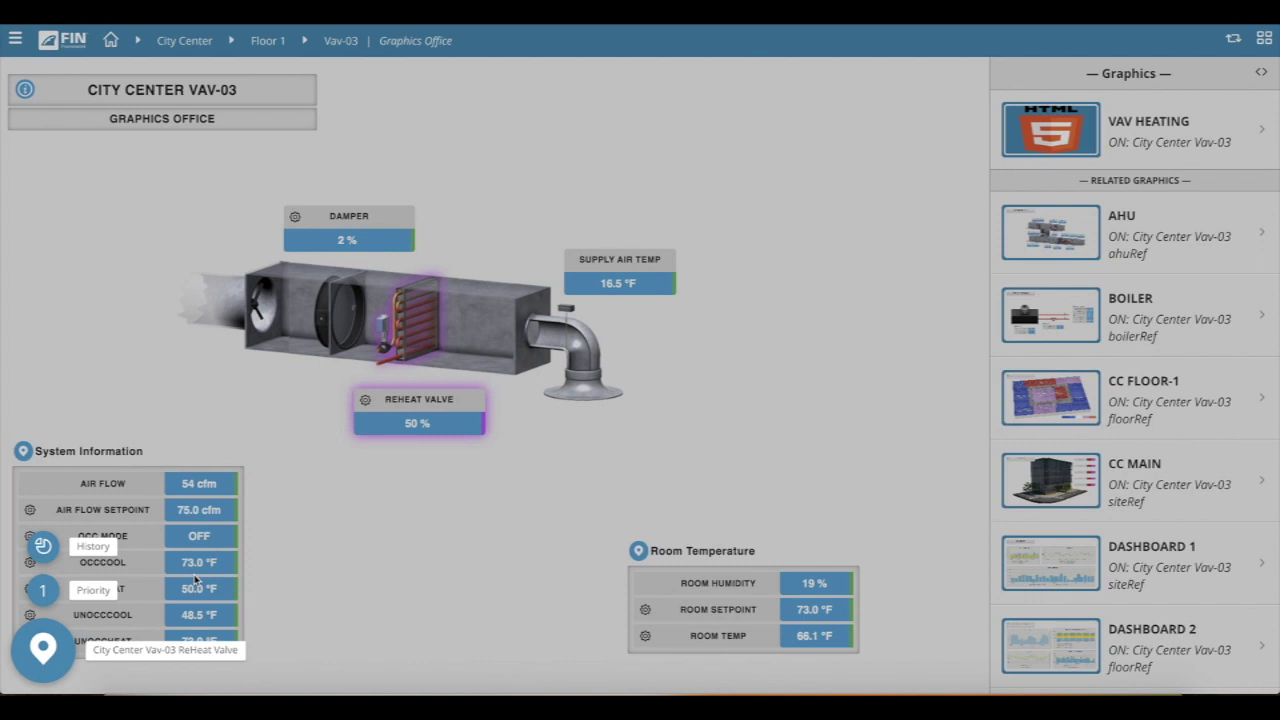
pyautogui.click(361, 531)
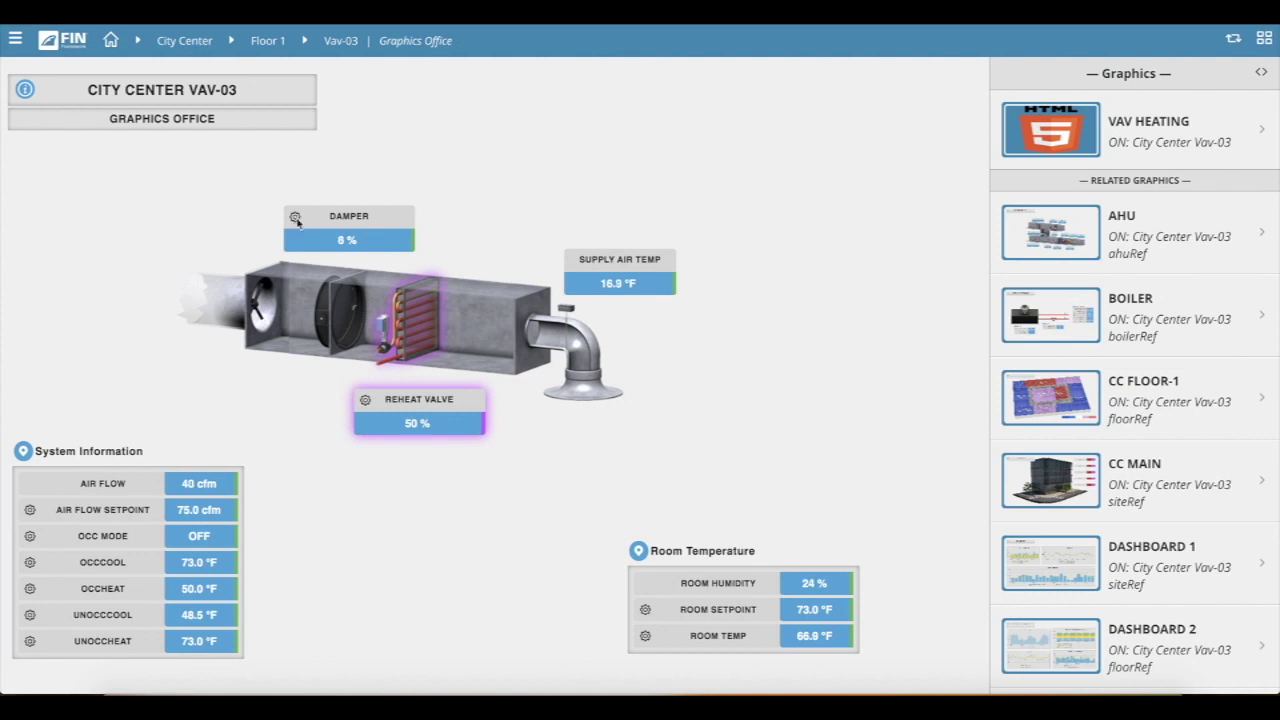
pyautogui.click(296, 219)
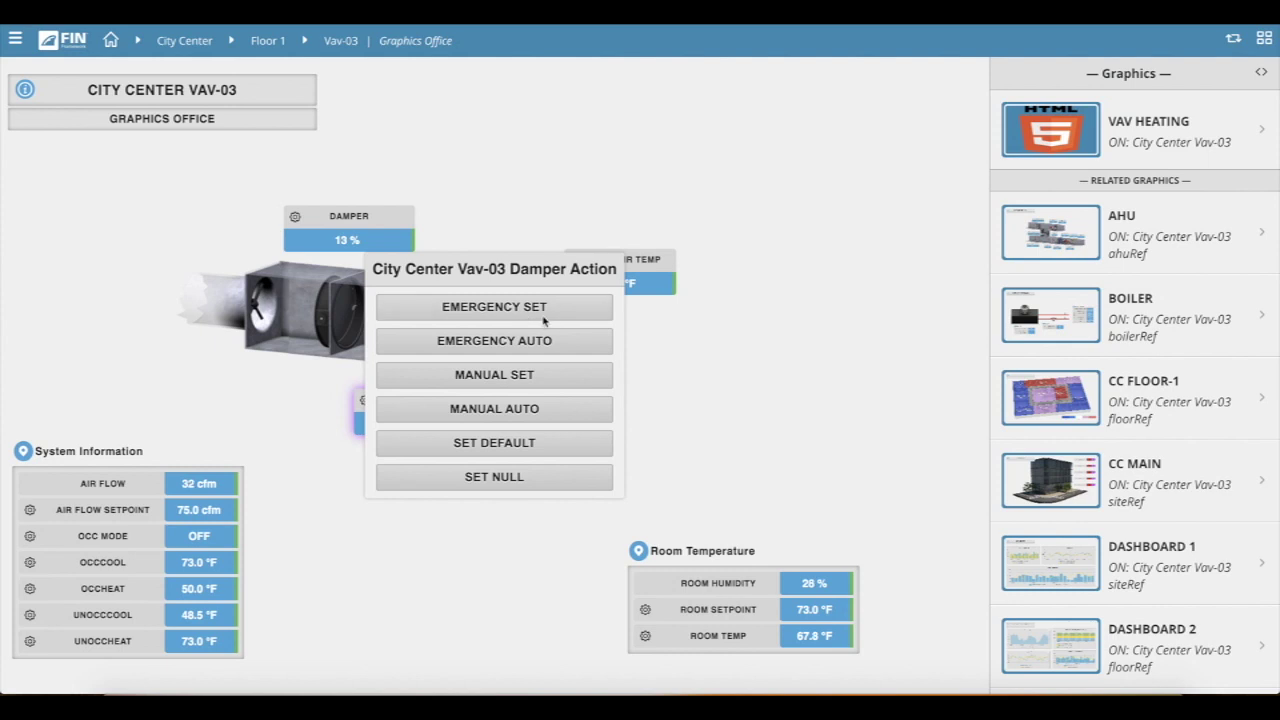
pyautogui.click(545, 320)
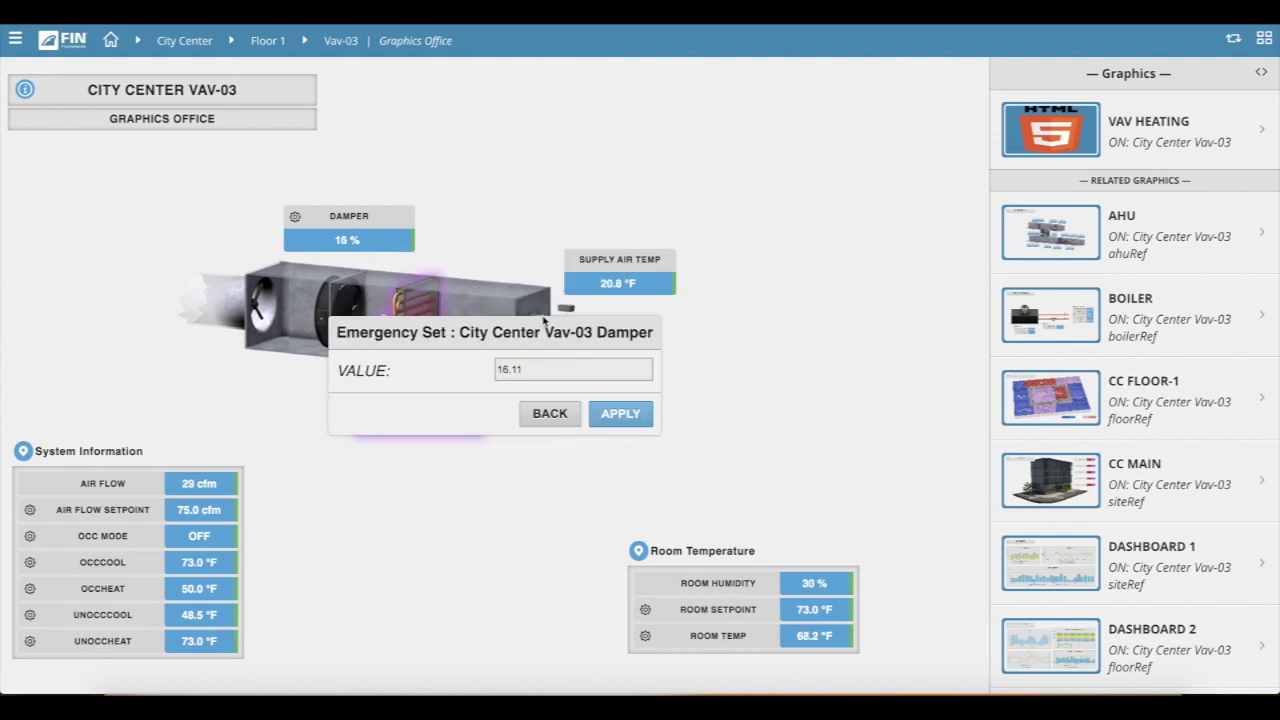
pyautogui.doubleClick(539, 368)
pyautogui.write('50')
pyautogui.click(620, 413)
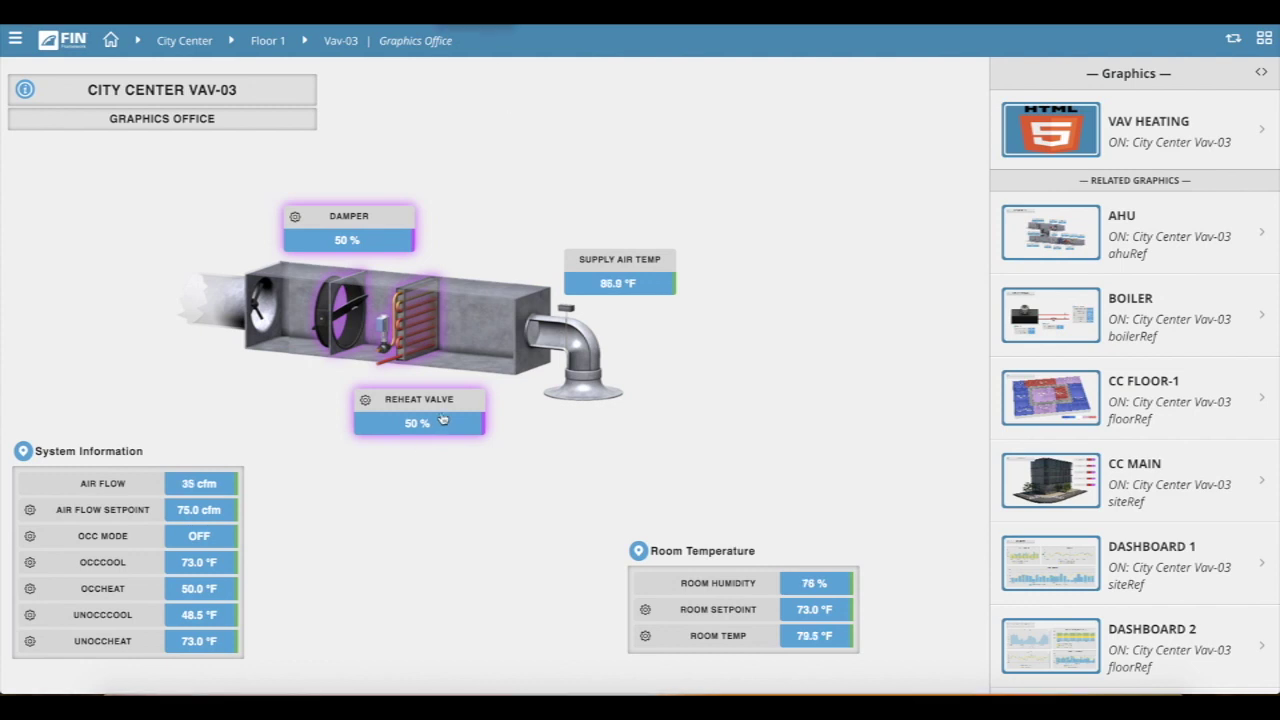
# Show the History trend for the ReHeat Valve point.
pyautogui.click(443, 420)
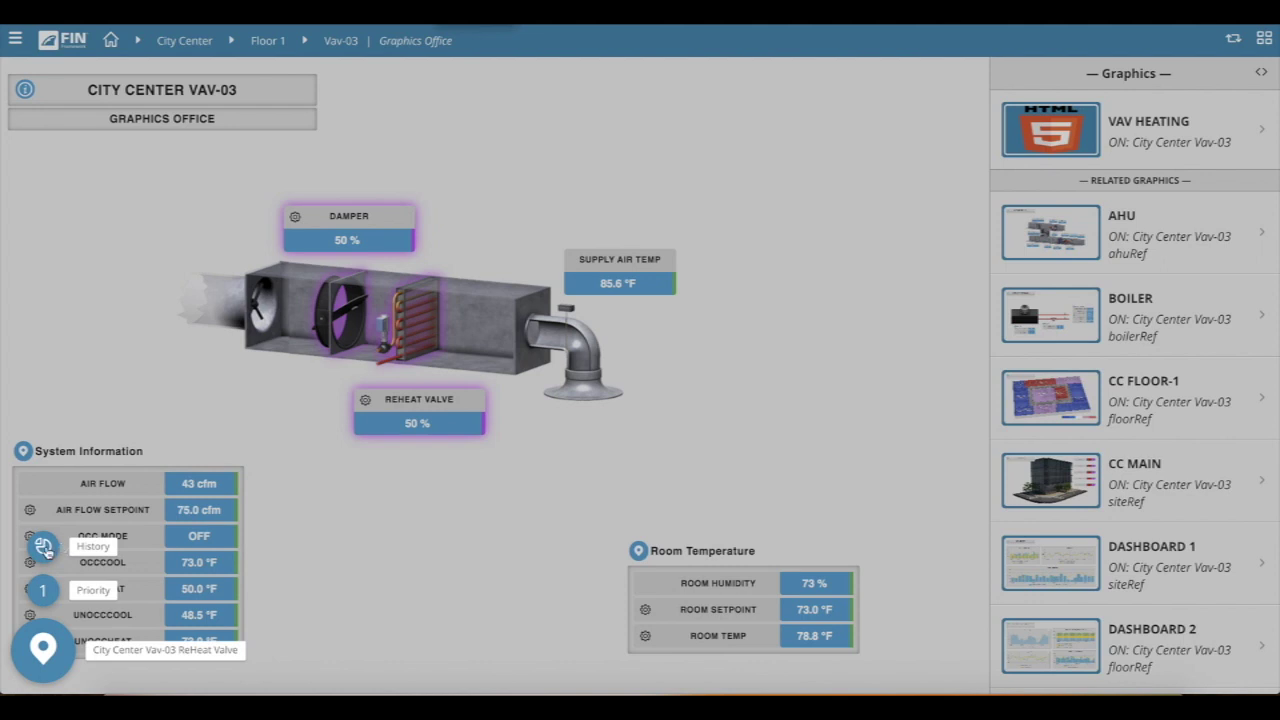
pyautogui.click(44, 547)
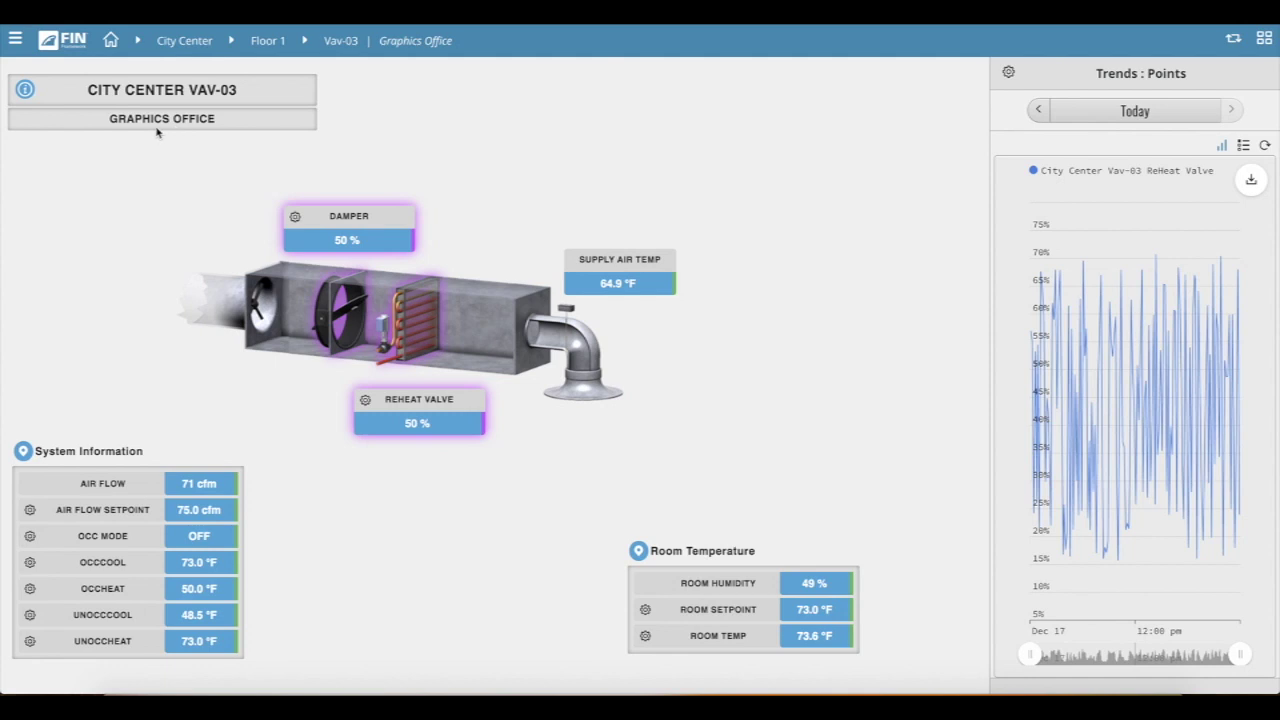
# Open the Overrides list showing Damper and ReHeat Valve held at 50 %.
pyautogui.click(25, 90)
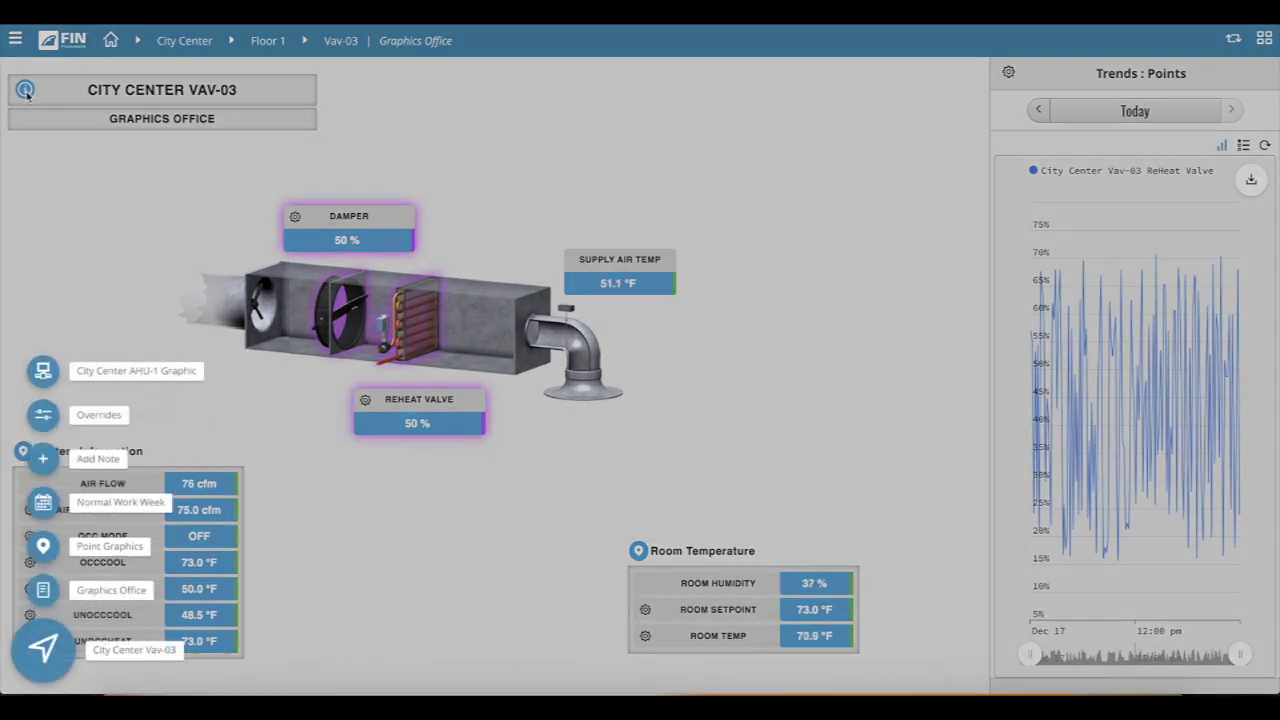
pyautogui.click(47, 420)
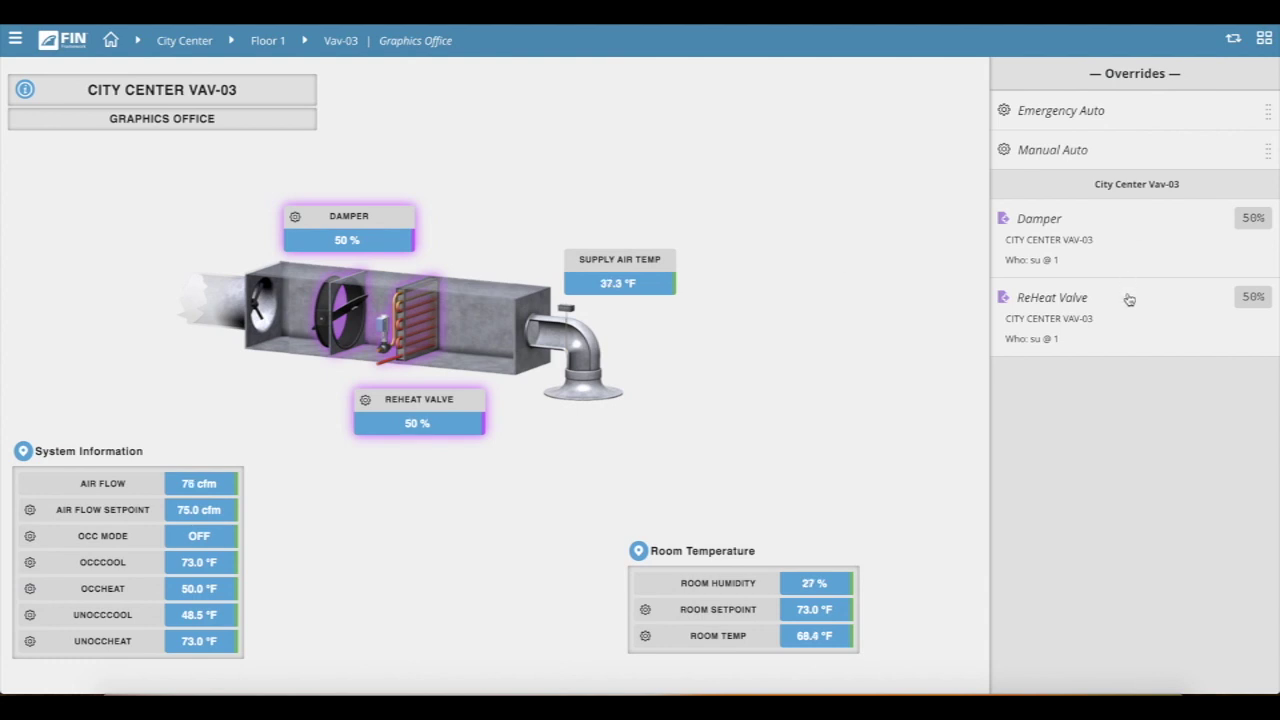